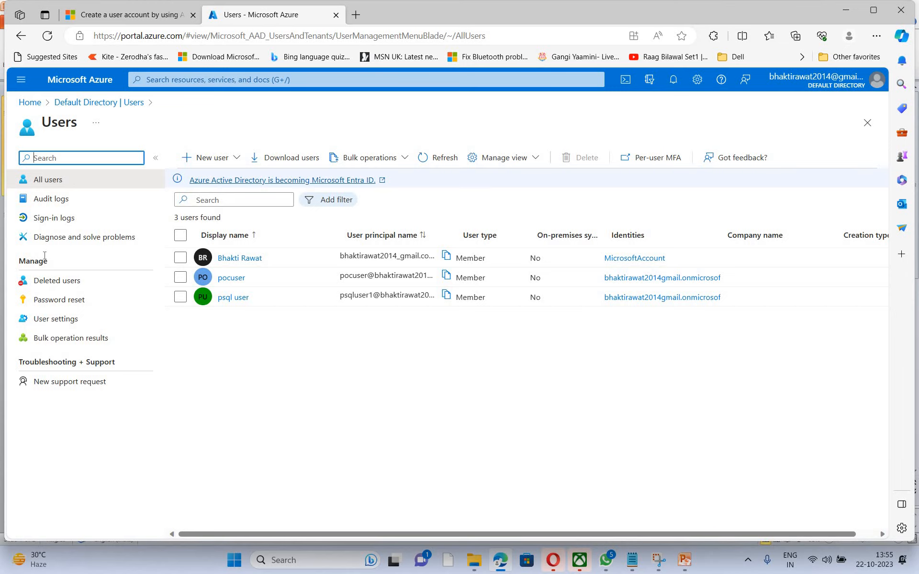
Step: Start a new internal user with the user principal name AADB2C-admin and the display name Admin
{"action": "left_click", "coordinate": [210, 160]}
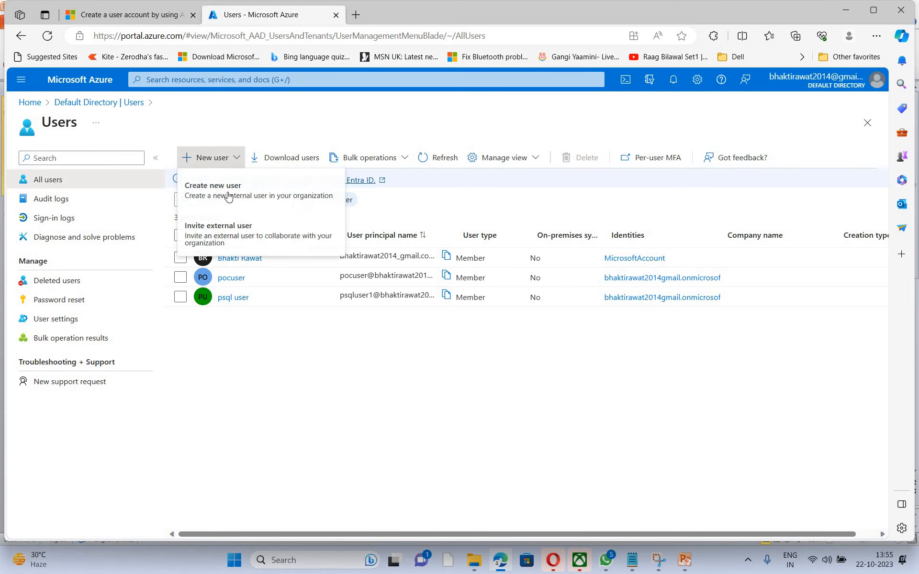
{"action": "left_click", "coordinate": [302, 195]}
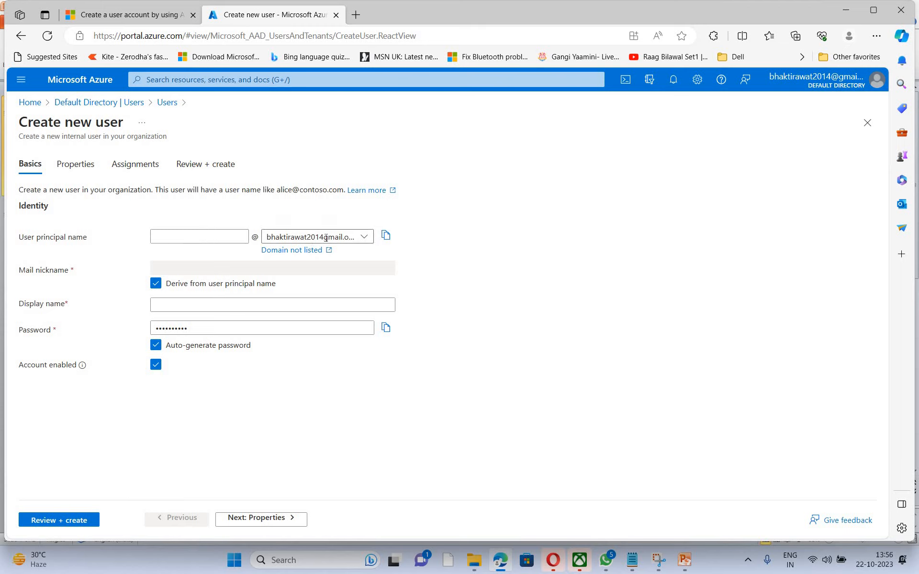
{"action": "left_click", "coordinate": [364, 237]}
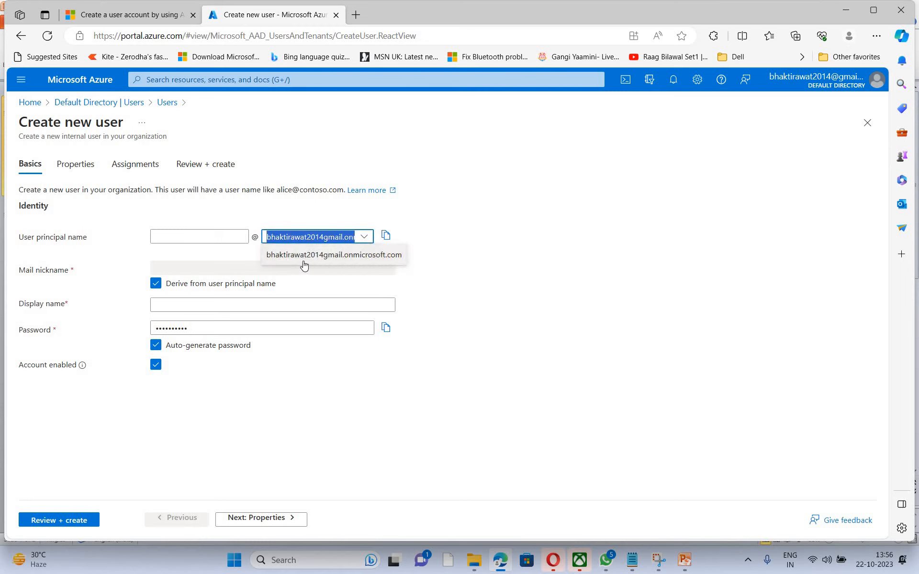
{"action": "left_click", "coordinate": [181, 235]}
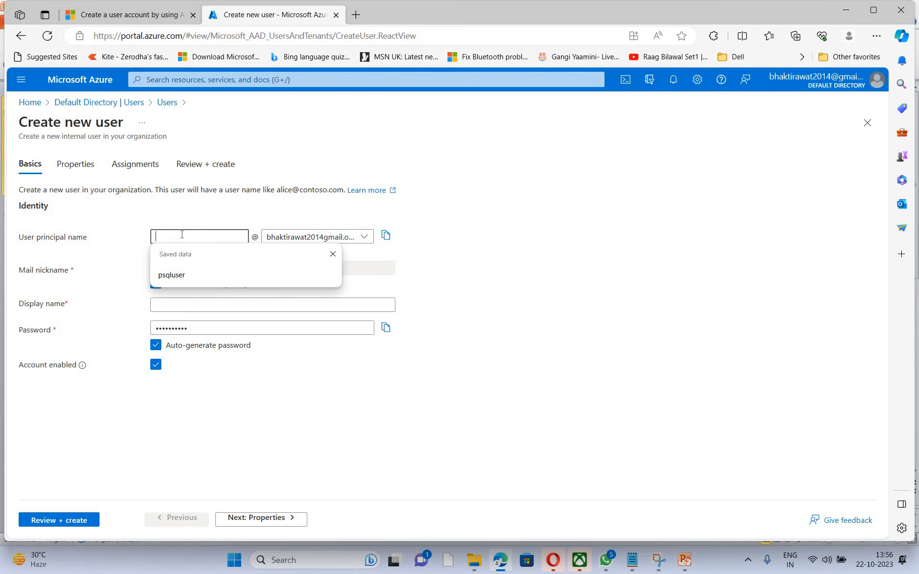
{"action": "type", "text": "A"}
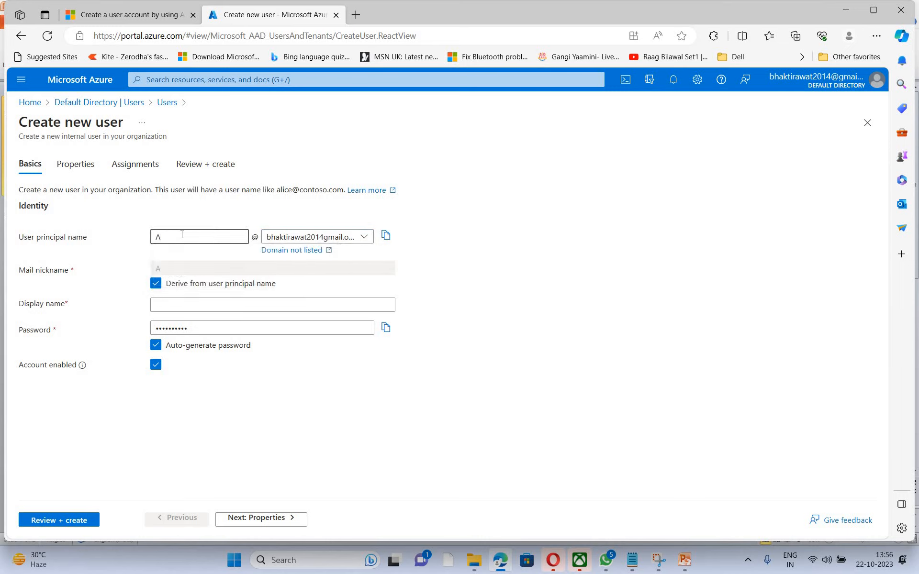
{"action": "type", "text": "AD"}
{"action": "type", "text": "B2C-admin"}
{"action": "left_click", "coordinate": [188, 308]}
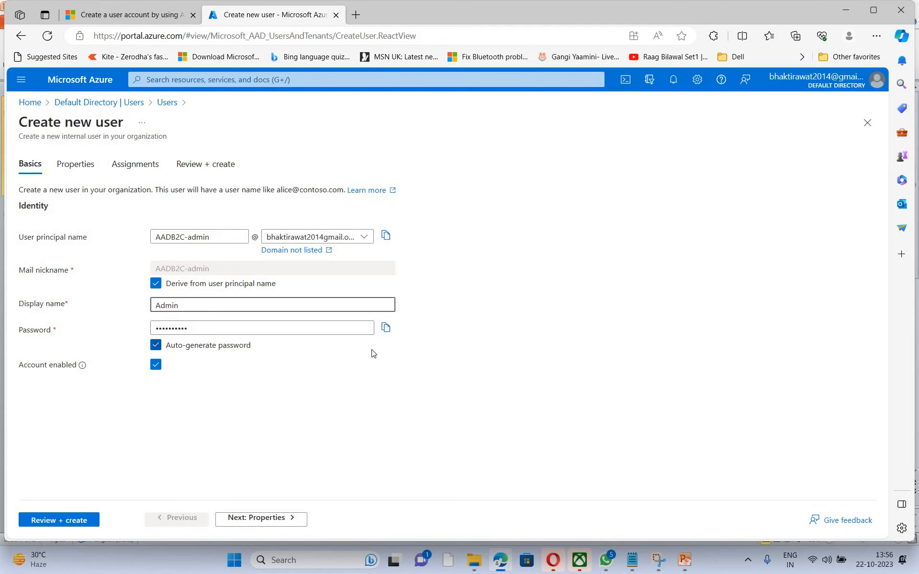
Step: Copy the auto-generated account password and paste it at the beginning of the Help note in Notepad
{"action": "left_click", "coordinate": [385, 329]}
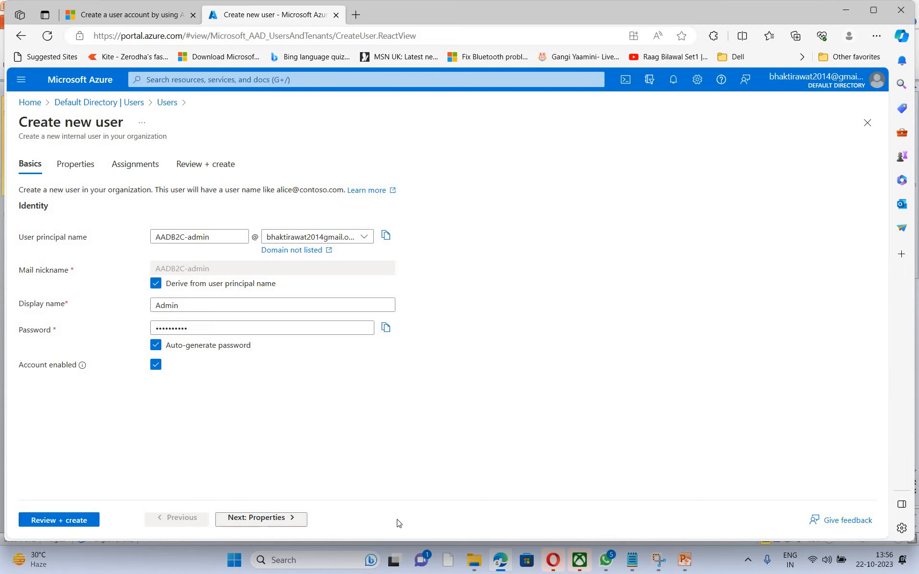
{"action": "left_click", "coordinate": [631, 560]}
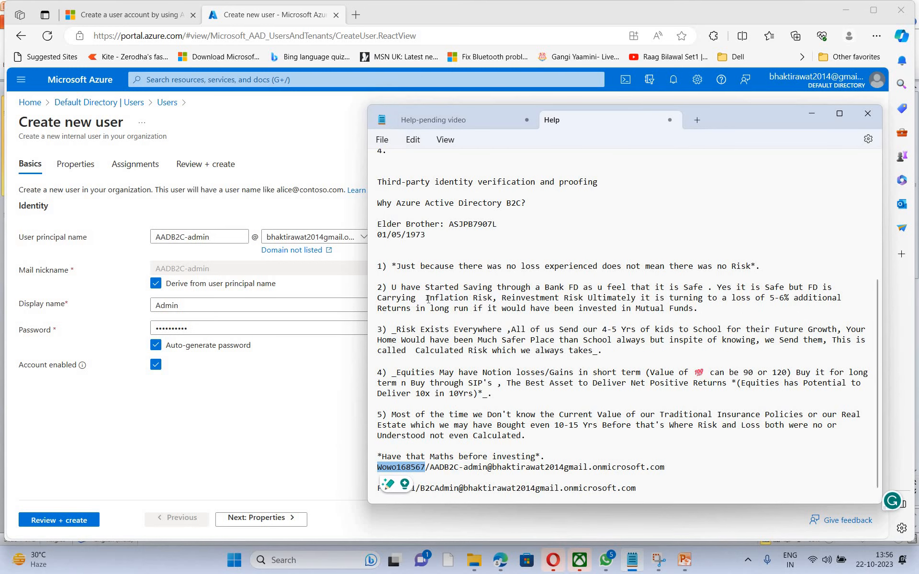
{"action": "scroll", "coordinate": [428, 299], "scroll_direction": "up", "scroll_amount": 3}
{"action": "key", "text": "ctrl+Home"}
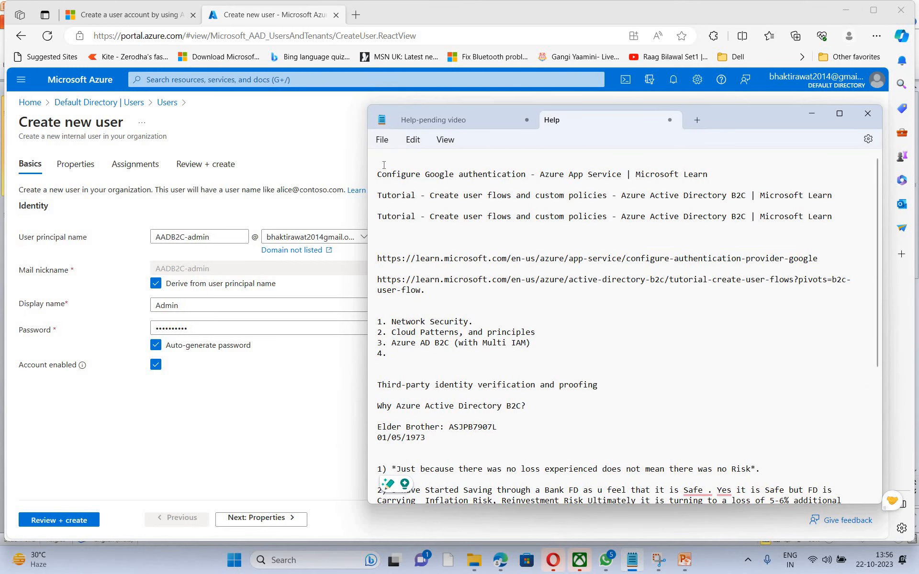
{"action": "scroll", "coordinate": [384, 165], "scroll_direction": "up", "scroll_amount": 1}
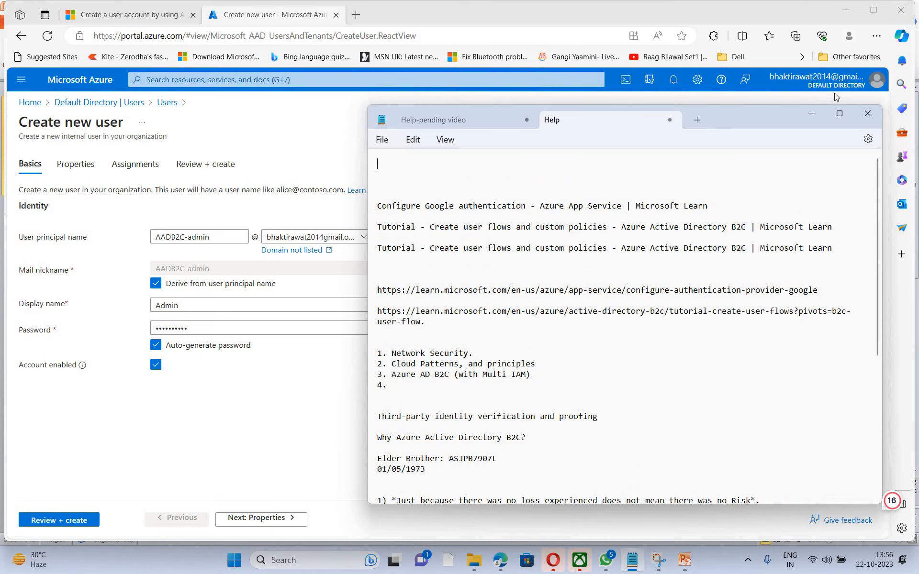
{"action": "key", "text": "ctrl+v"}
{"action": "left_click", "coordinate": [812, 114]}
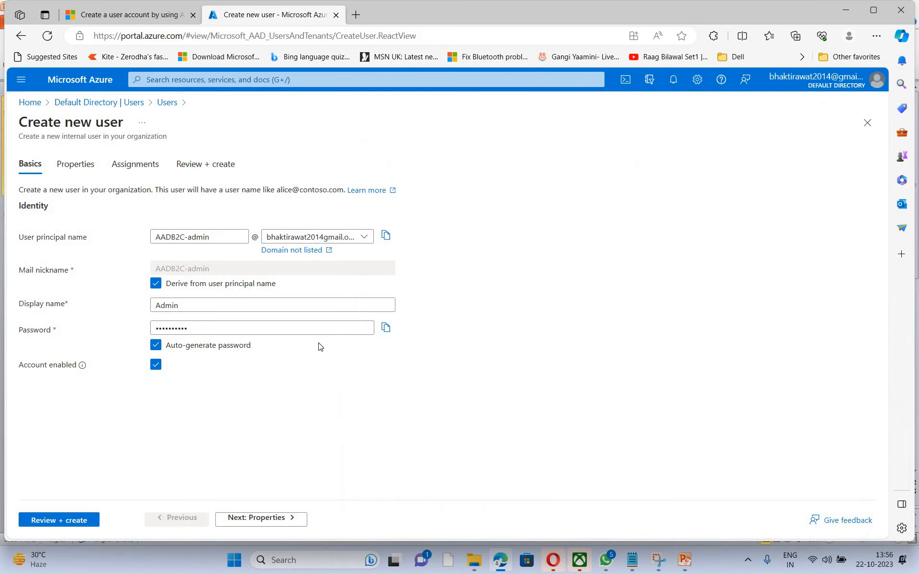
Step: Fill in the new user's properties with first name AADb2C, last name admin and job title Admin
{"action": "left_click", "coordinate": [271, 524]}
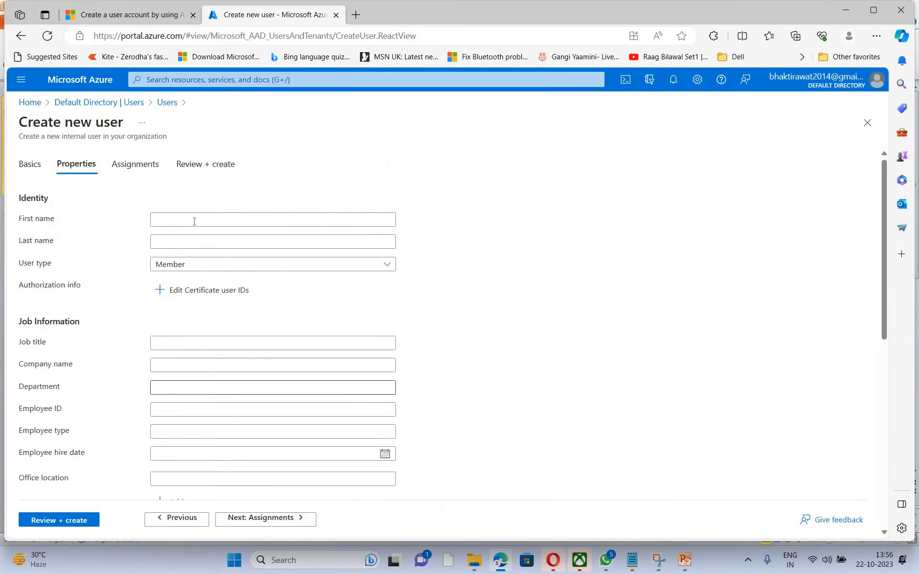
{"action": "left_click", "coordinate": [195, 221]}
{"action": "type", "text": "AADb2C"}
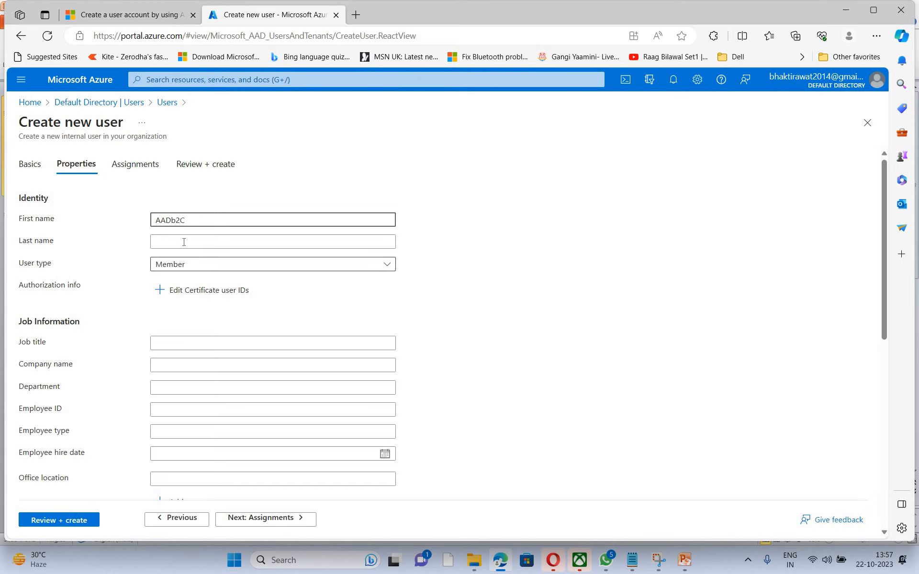
{"action": "left_click", "coordinate": [330, 243]}
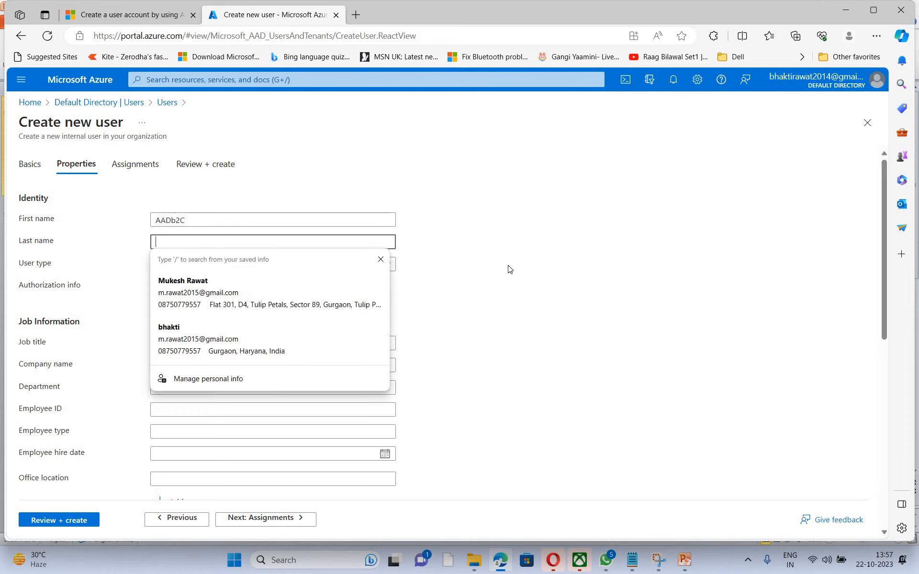
{"action": "left_click", "coordinate": [111, 341]}
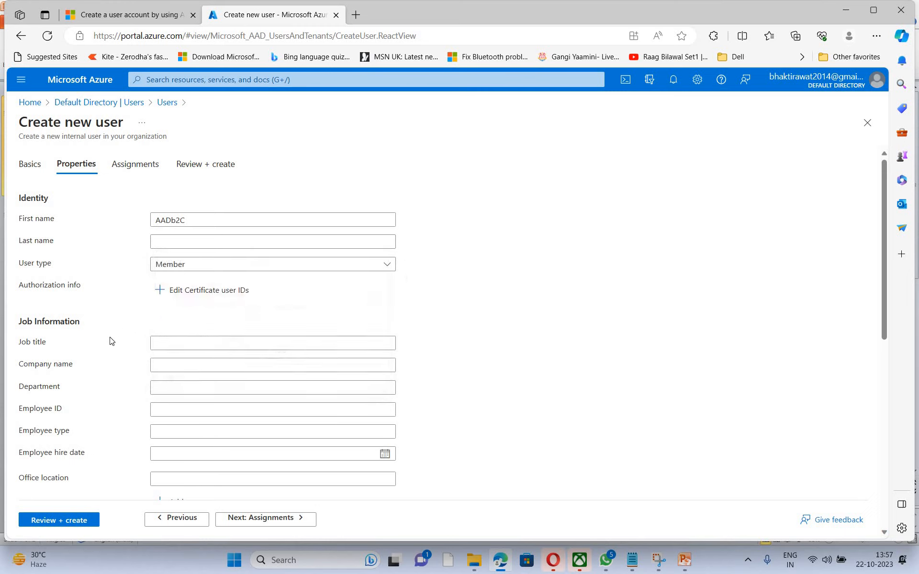
{"action": "left_click", "coordinate": [183, 345]}
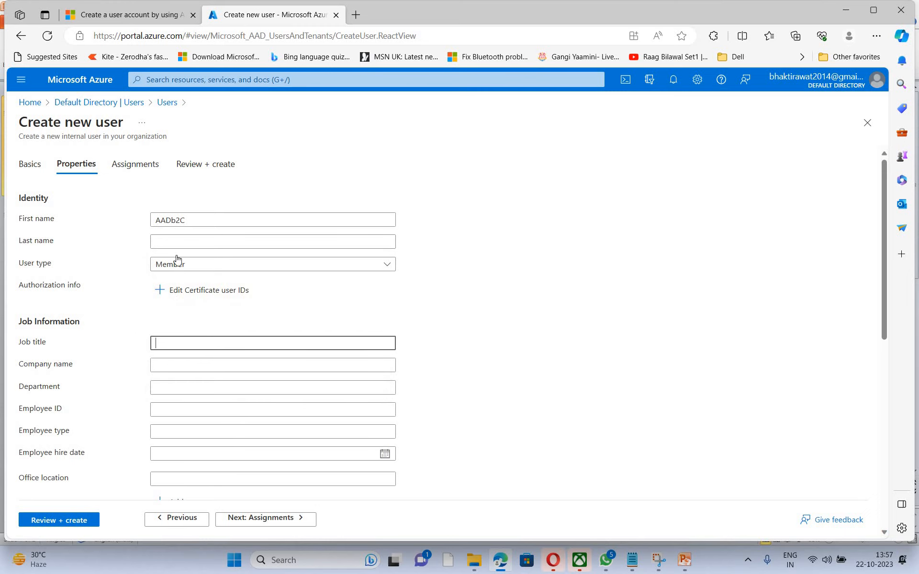
{"action": "left_click", "coordinate": [178, 235]}
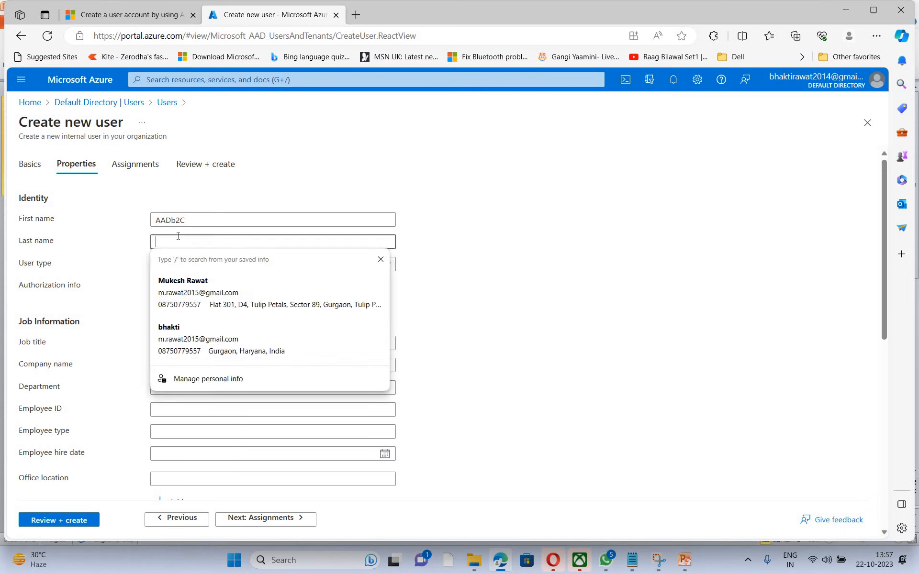
{"action": "type", "text": "admin"}
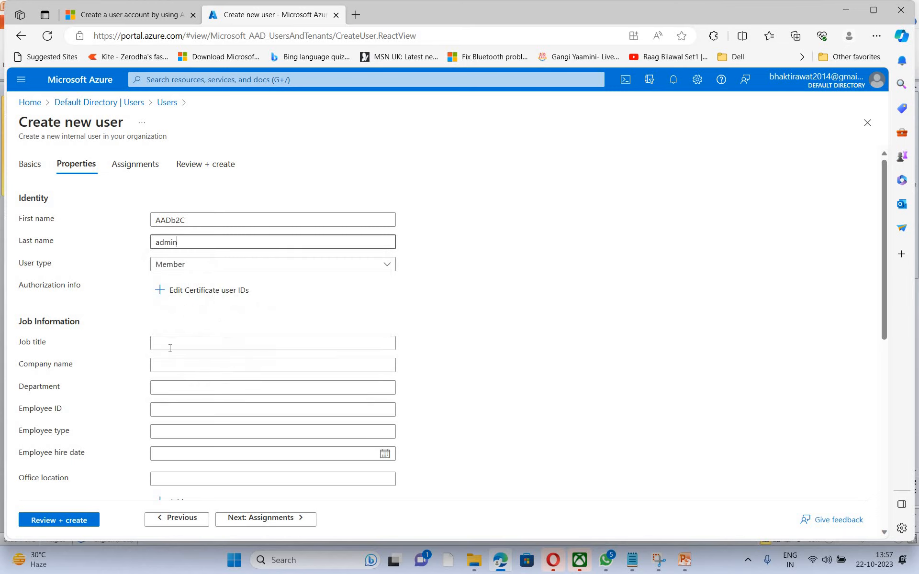
{"action": "left_click", "coordinate": [174, 344]}
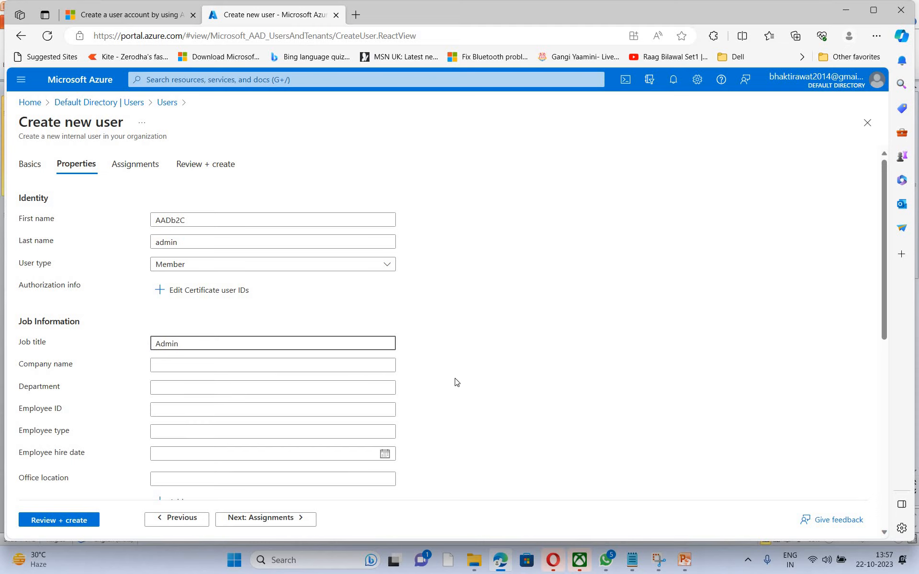
Step: Find the Global Administrator directory role by searching for Global and assign it to the new user
{"action": "scroll", "coordinate": [456, 382], "scroll_direction": "down", "scroll_amount": 4}
{"action": "scroll", "coordinate": [456, 382], "scroll_direction": "down", "scroll_amount": 5}
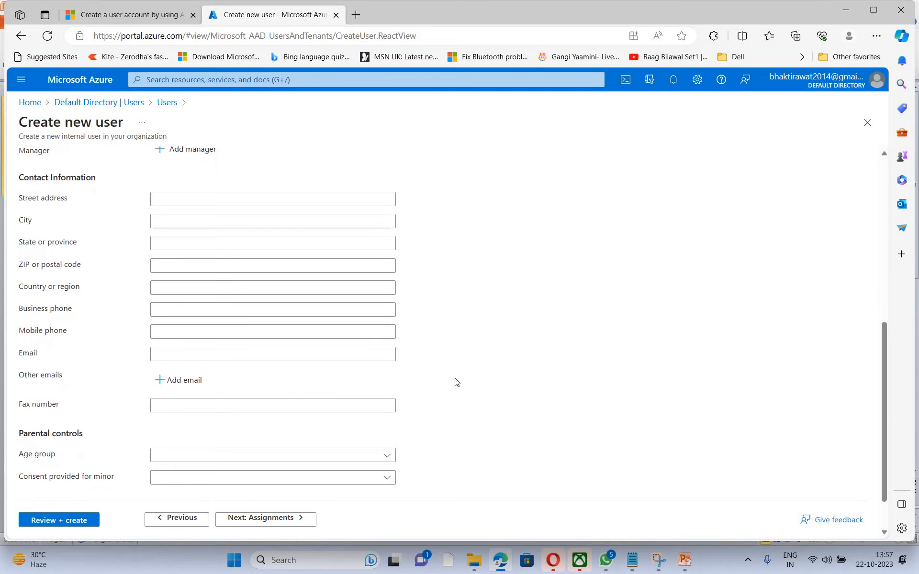
{"action": "scroll", "coordinate": [456, 379], "scroll_direction": "up", "scroll_amount": 10}
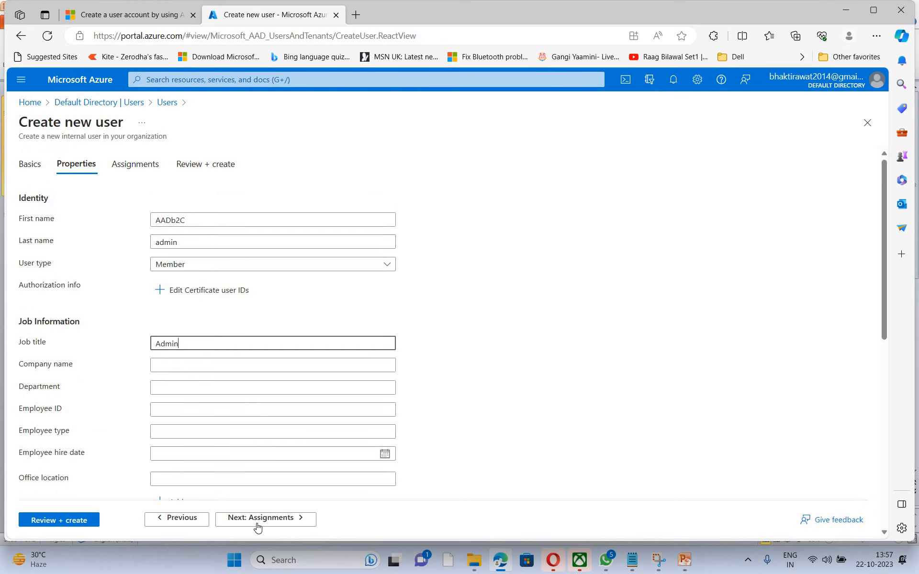
{"action": "left_click", "coordinate": [274, 521]}
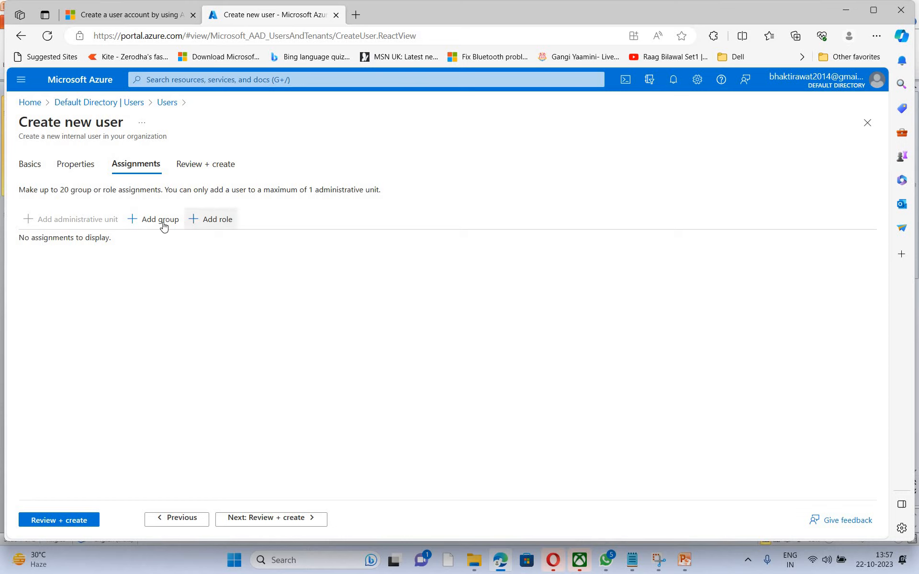
{"action": "left_click", "coordinate": [211, 224]}
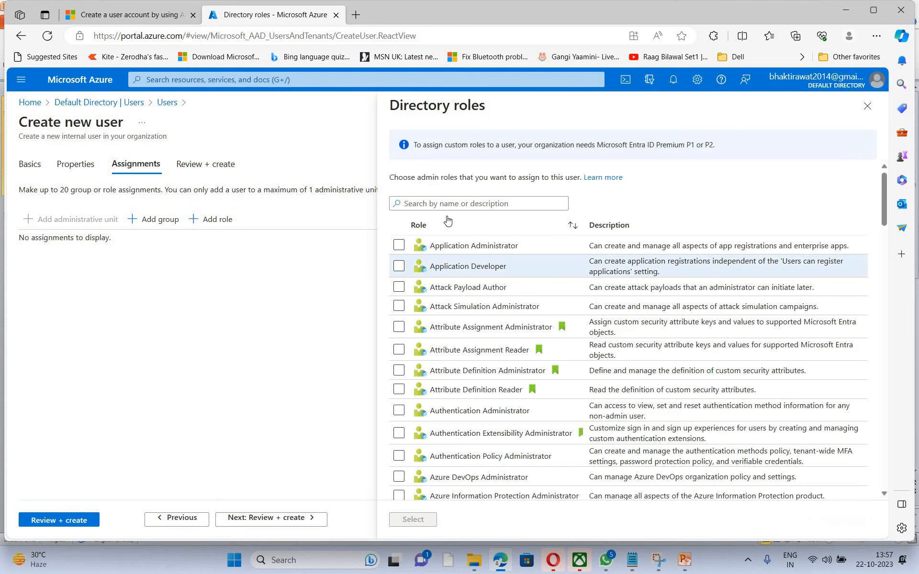
{"action": "left_click", "coordinate": [437, 203]}
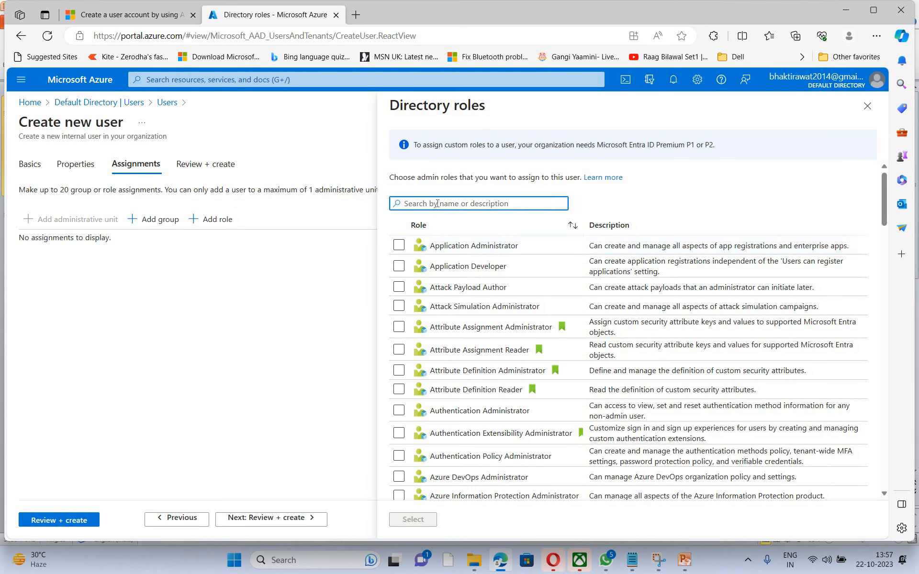
{"action": "type", "text": "Global"}
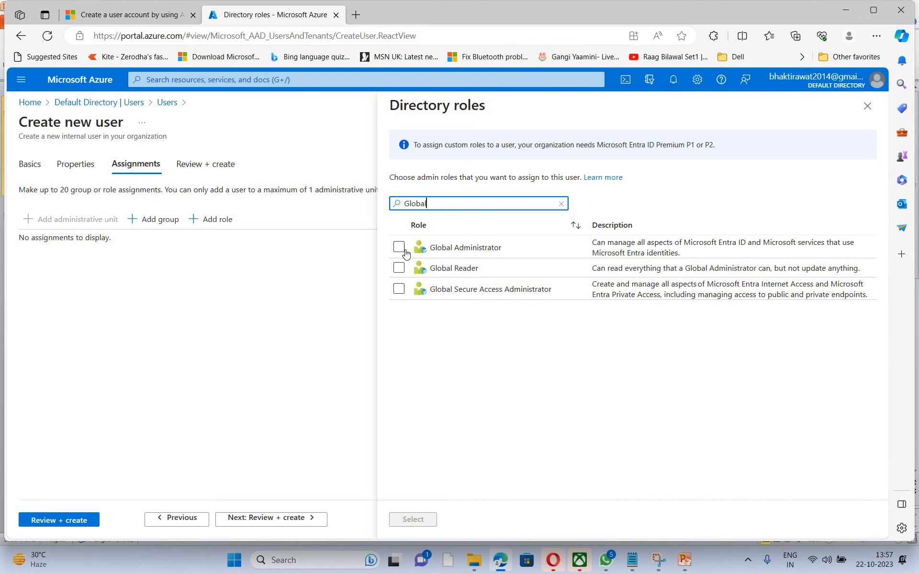
{"action": "left_click", "coordinate": [399, 247]}
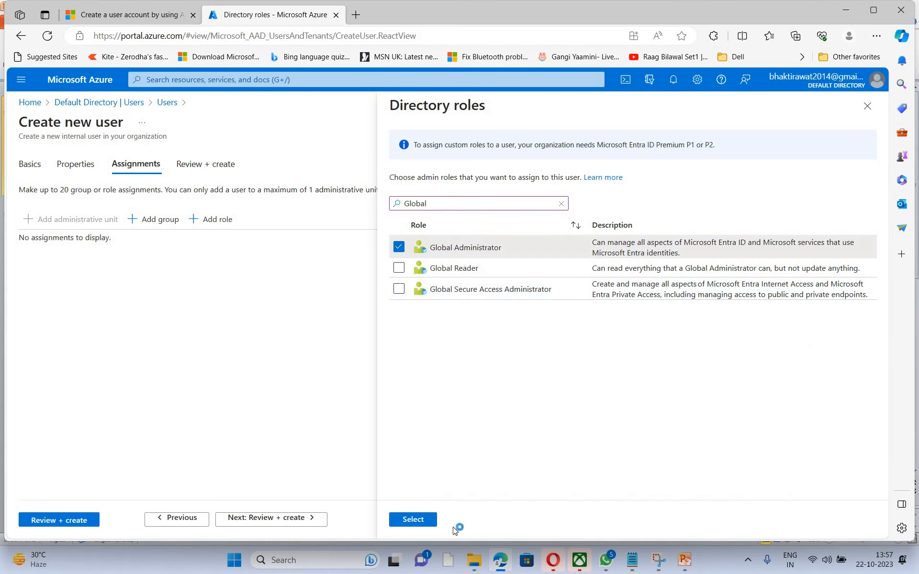
{"action": "left_click", "coordinate": [422, 531]}
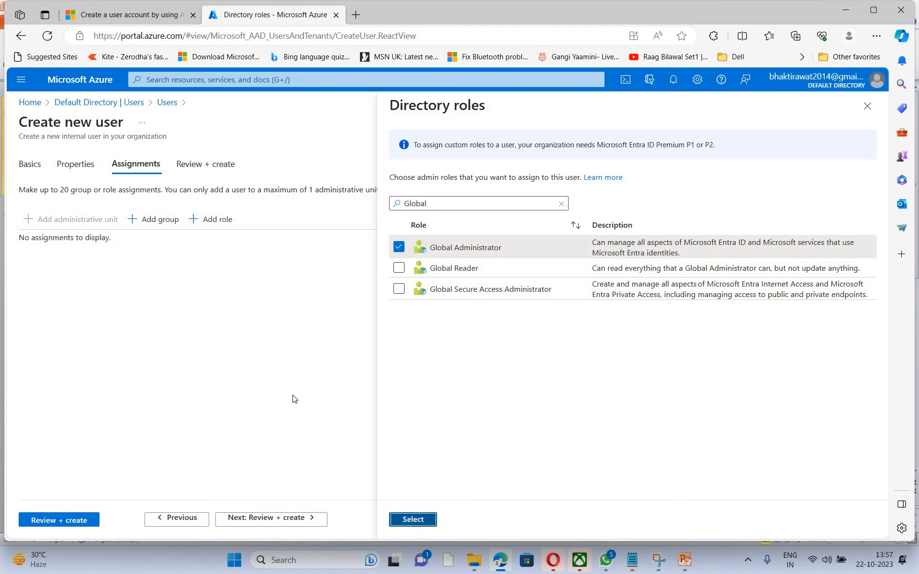
Step: Review the new user's settings, create the account and refresh the list of users
{"action": "left_click", "coordinate": [297, 520]}
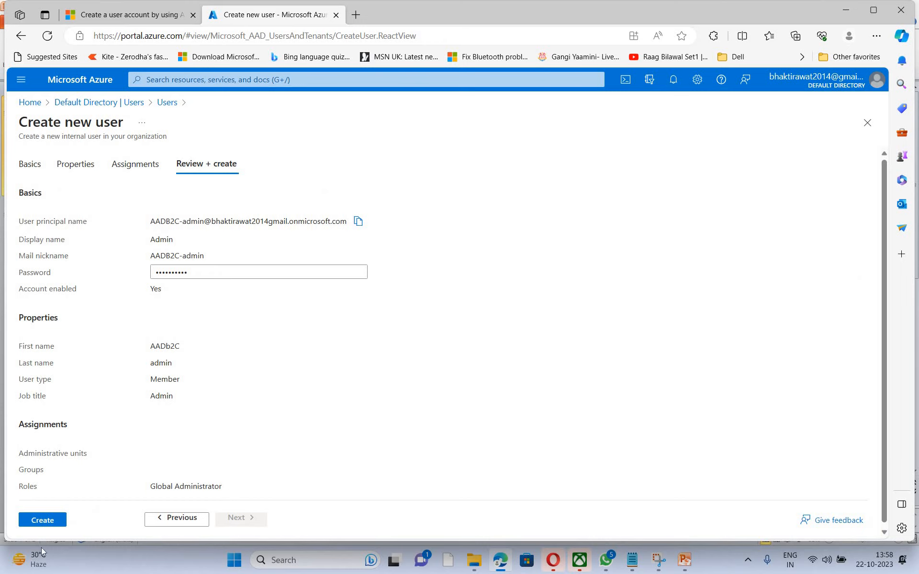
{"action": "left_click", "coordinate": [45, 522]}
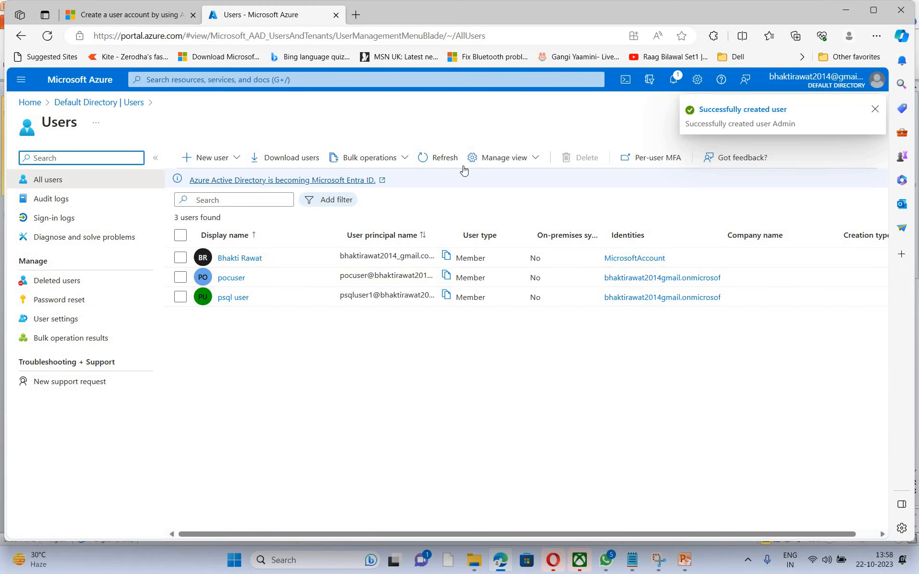
{"action": "left_click", "coordinate": [444, 159]}
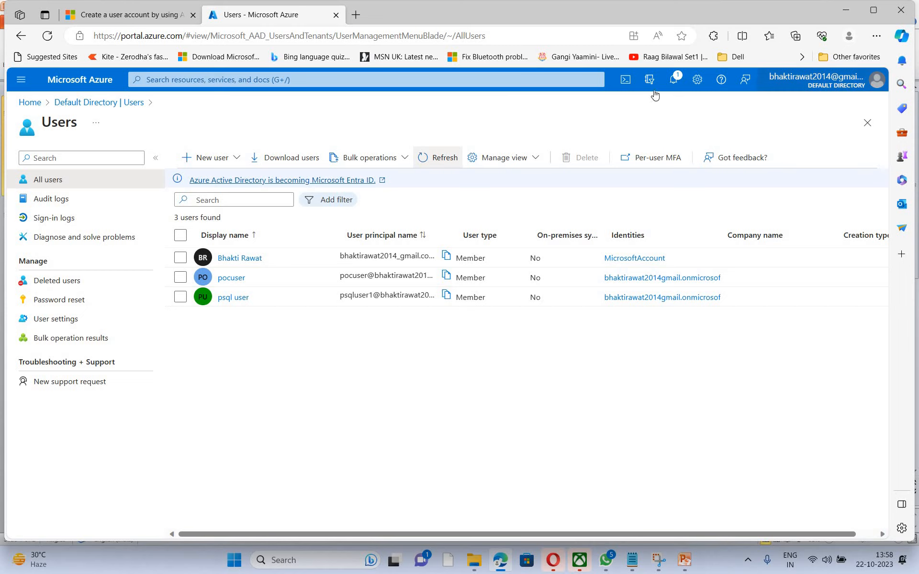
Step: Check the portal notifications about the user creation and reopen the Users list from the Default Directory overview
{"action": "left_click", "coordinate": [675, 78]}
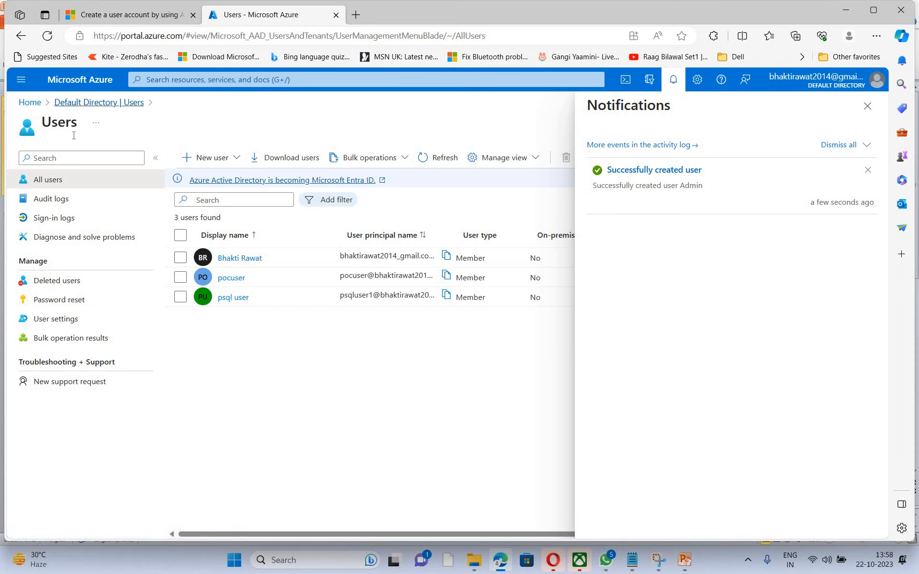
{"action": "left_click", "coordinate": [85, 102]}
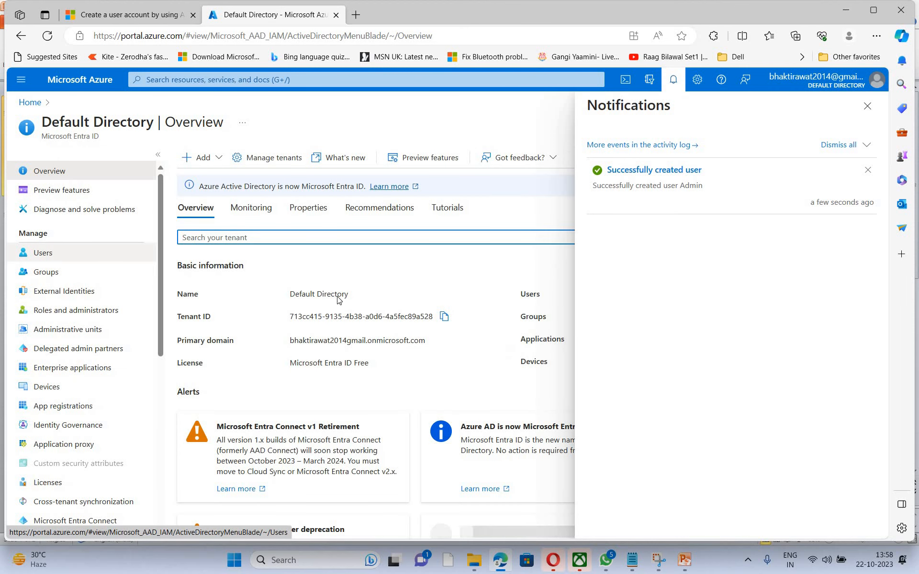
{"action": "left_click", "coordinate": [867, 109]}
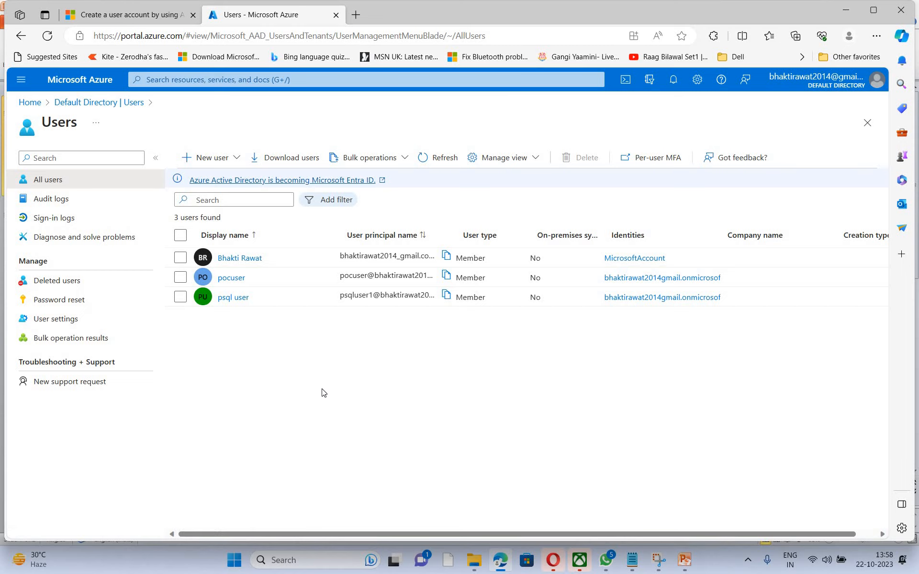
Step: Switch to PowerPoint to check the B2C Admin roles on the Create B2C Tenant slide, and return to the Azure portal
{"action": "left_click", "coordinate": [681, 567]}
{"action": "left_click", "coordinate": [62, 251]}
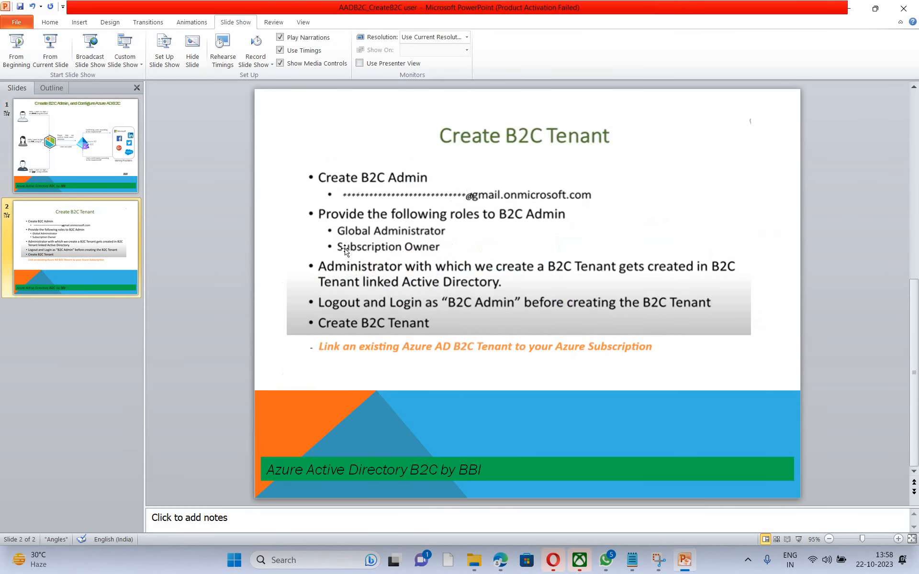
{"action": "left_click", "coordinate": [850, 11]}
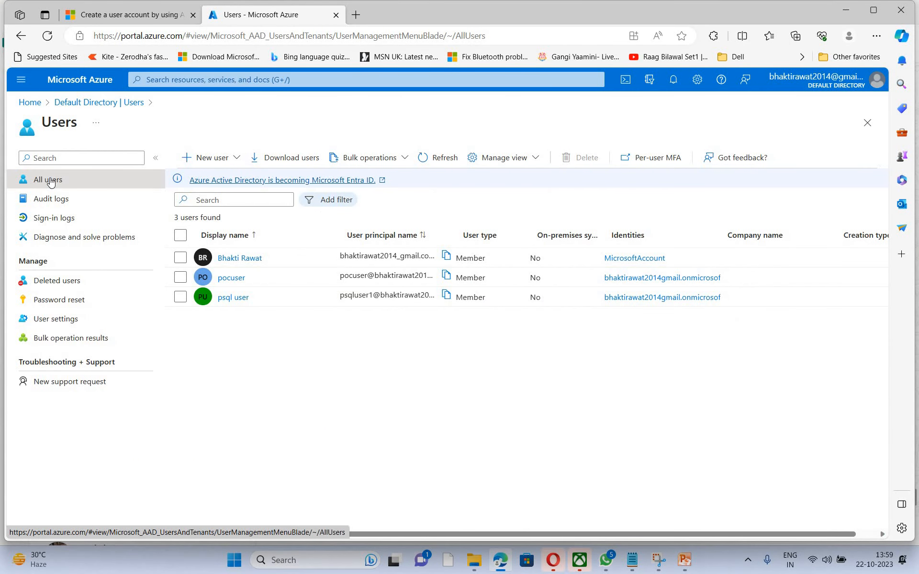
Step: Open the access control (IAM) of Azure subscription 1 and start adding a role assignment
{"action": "left_click", "coordinate": [30, 103]}
{"action": "left_click", "coordinate": [91, 273]}
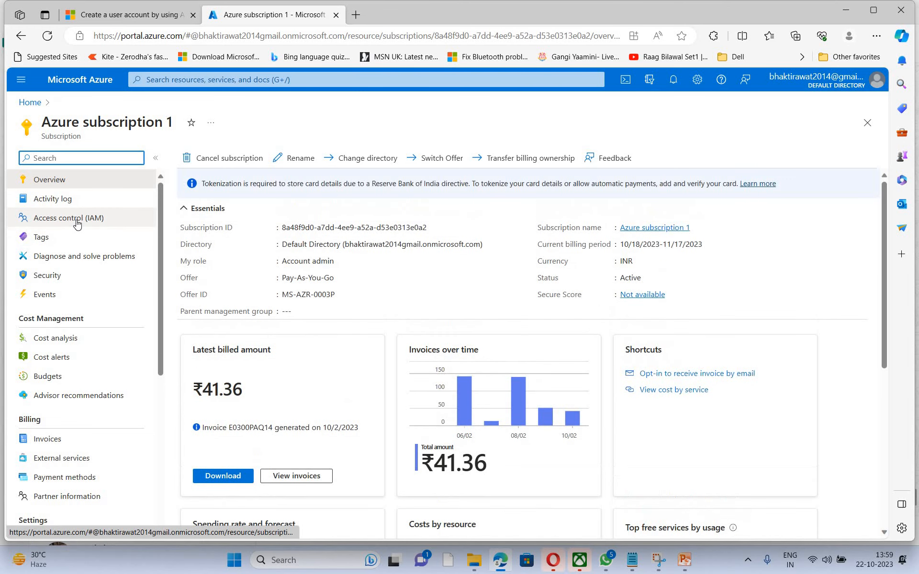
{"action": "left_click", "coordinate": [118, 224]}
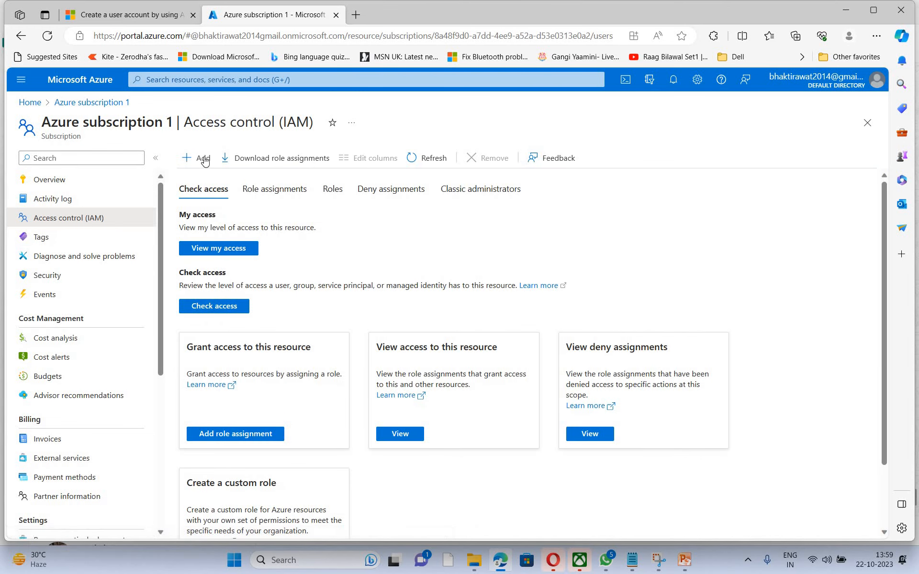
{"action": "left_click", "coordinate": [205, 160]}
{"action": "left_click", "coordinate": [225, 179]}
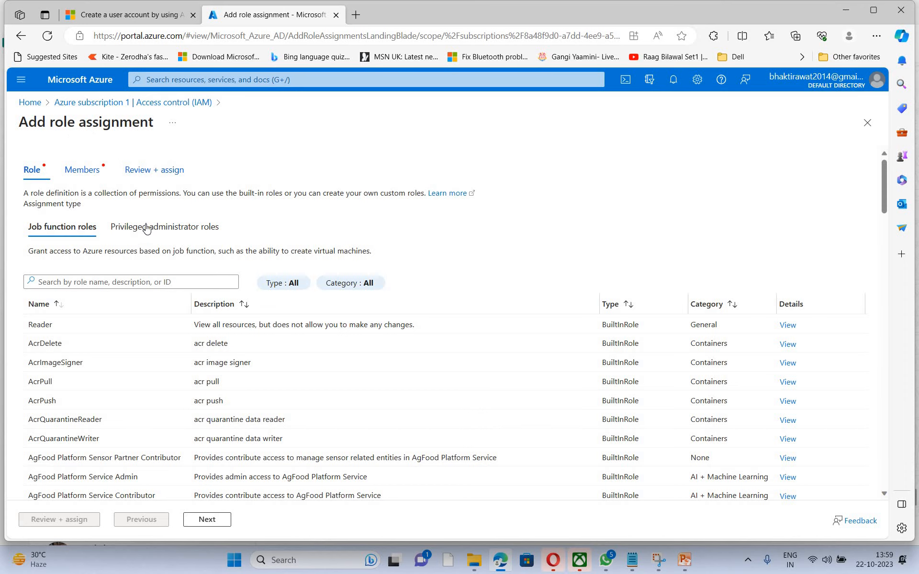
Step: Choose the privileged administrator role Owner for the assignment and continue to its members
{"action": "left_click", "coordinate": [96, 306]}
{"action": "left_click", "coordinate": [49, 350]}
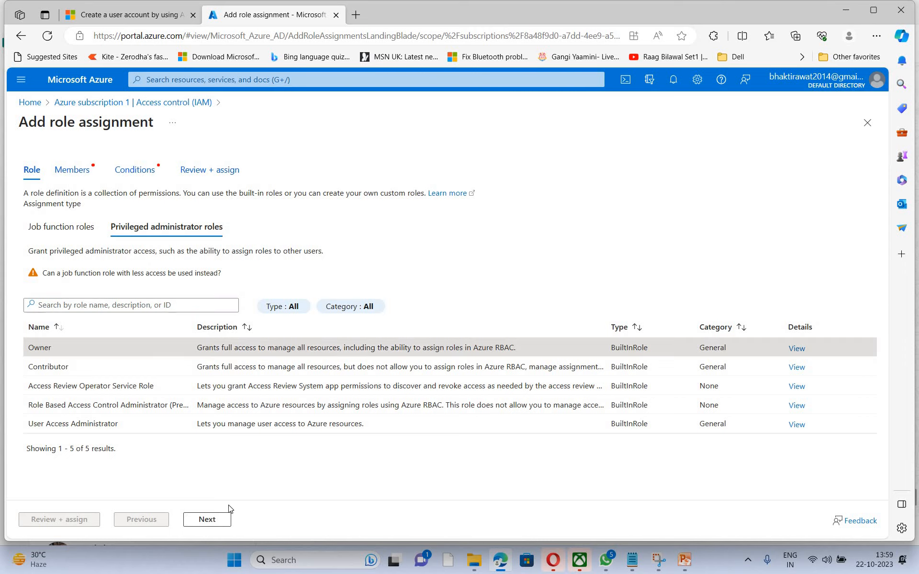
{"action": "left_click", "coordinate": [217, 524]}
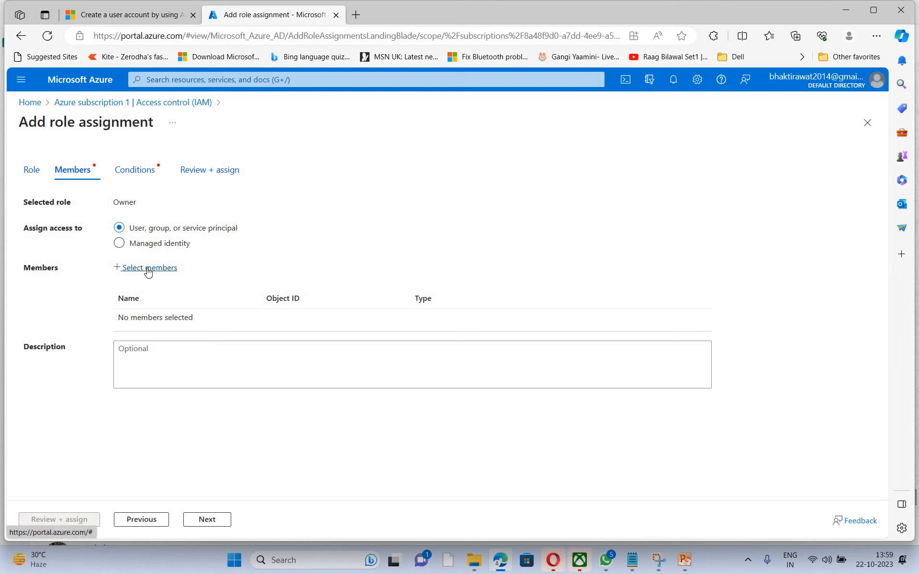
Step: Search the members for aad and add the B2C Admin user to the Owner role assignment
{"action": "left_click", "coordinate": [148, 269]}
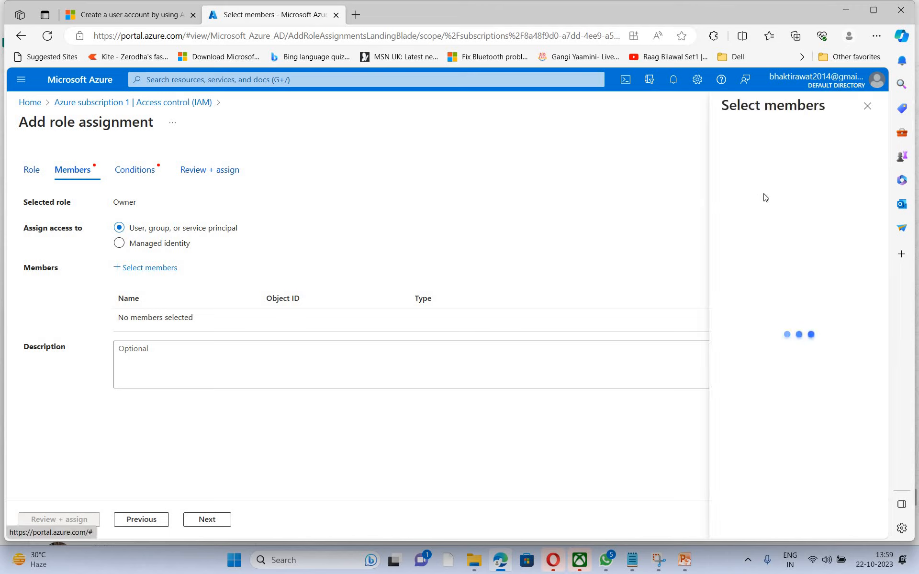
{"action": "left_click", "coordinate": [688, 156]}
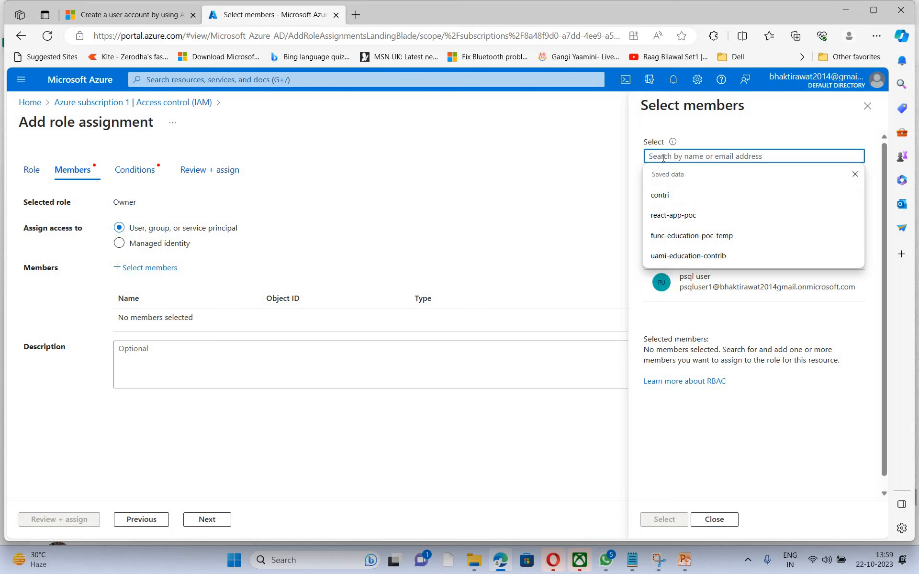
{"action": "type", "text": "a"}
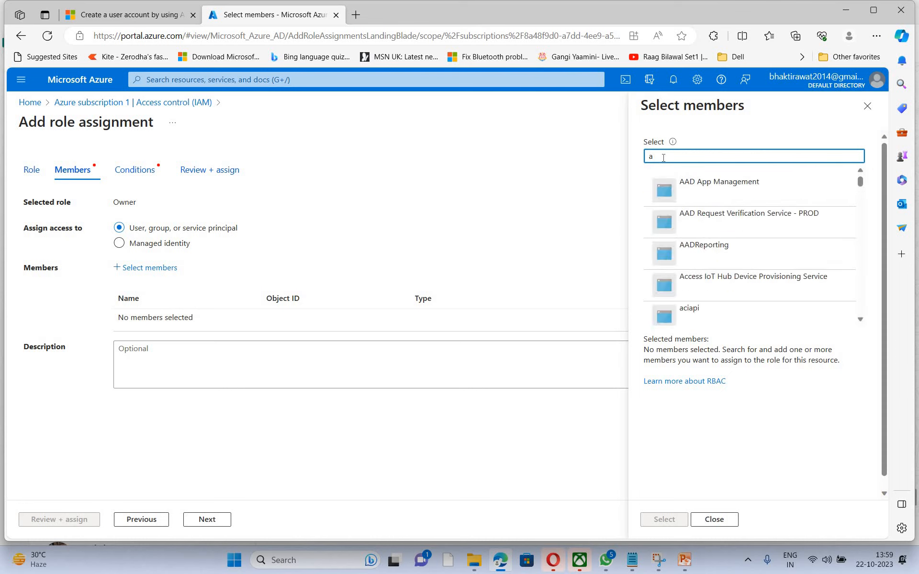
{"action": "type", "text": "ad"}
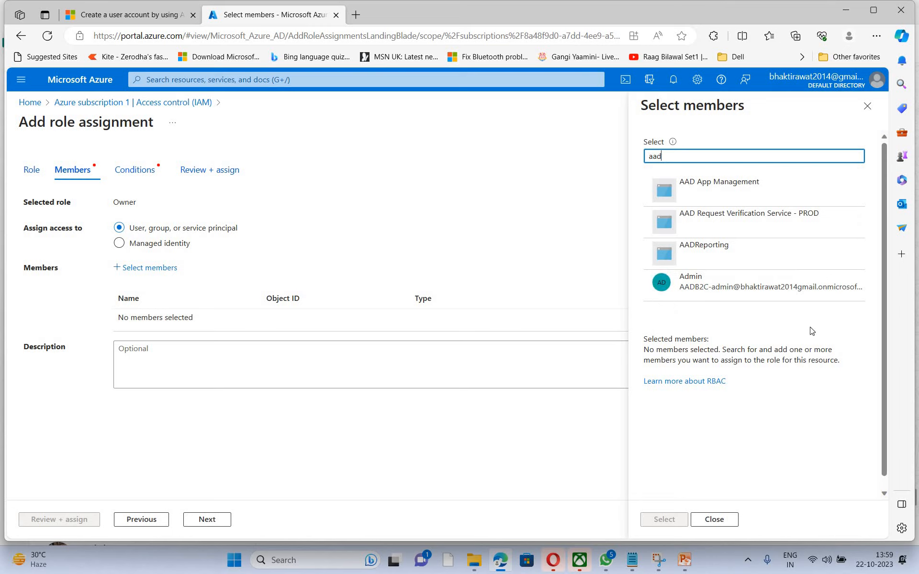
{"action": "left_click", "coordinate": [748, 291]}
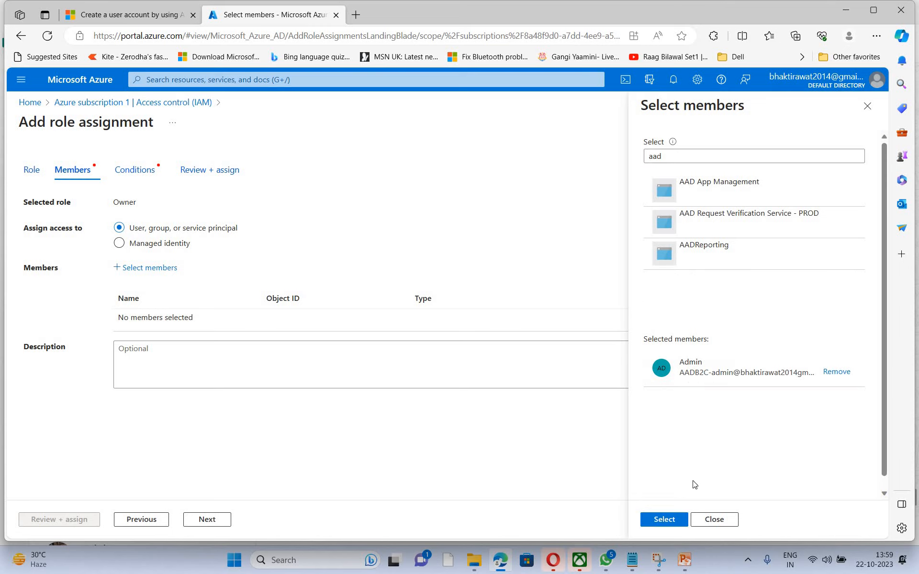
{"action": "left_click", "coordinate": [673, 521]}
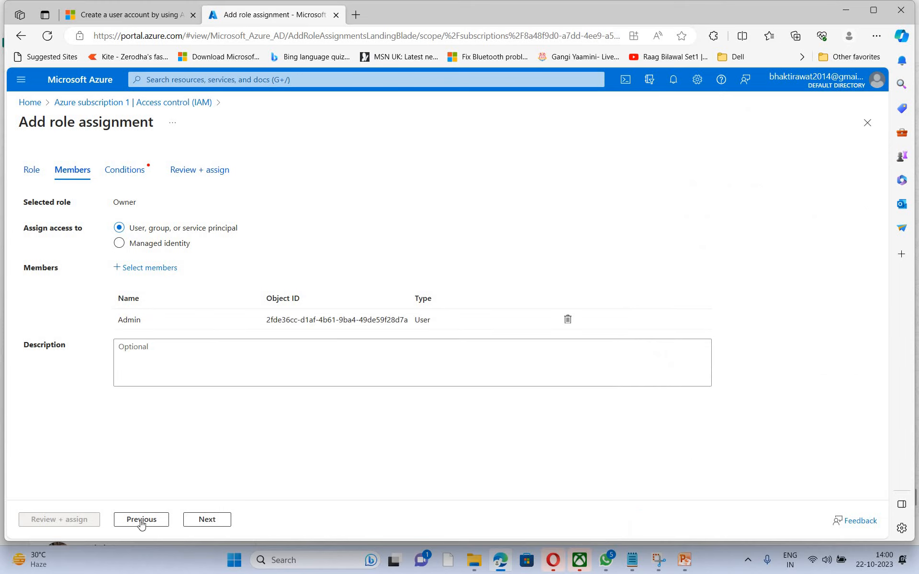
Step: Complete the conditions page, then review and assign the Owner role to the Admin user
{"action": "left_click", "coordinate": [207, 522]}
{"action": "left_click", "coordinate": [270, 273]}
{"action": "left_click", "coordinate": [218, 524]}
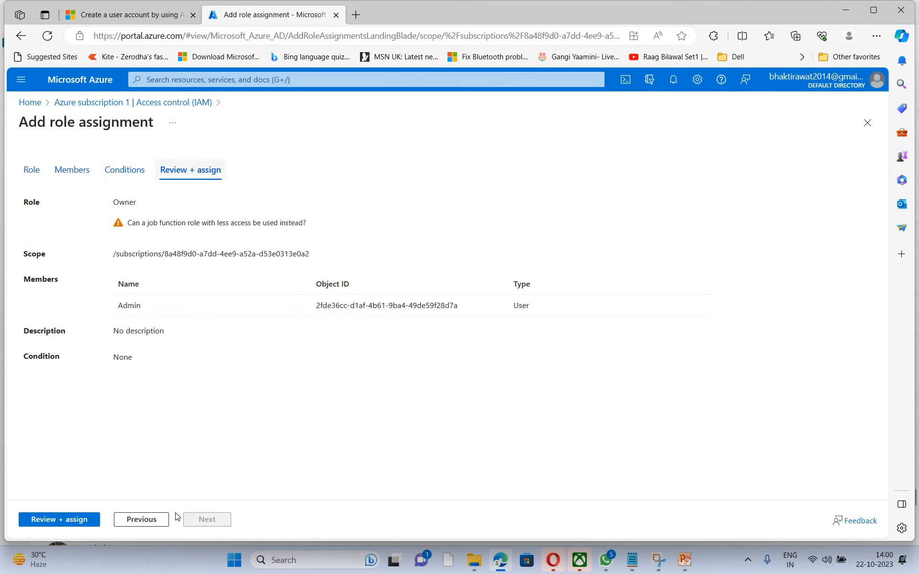
{"action": "left_click", "coordinate": [60, 521]}
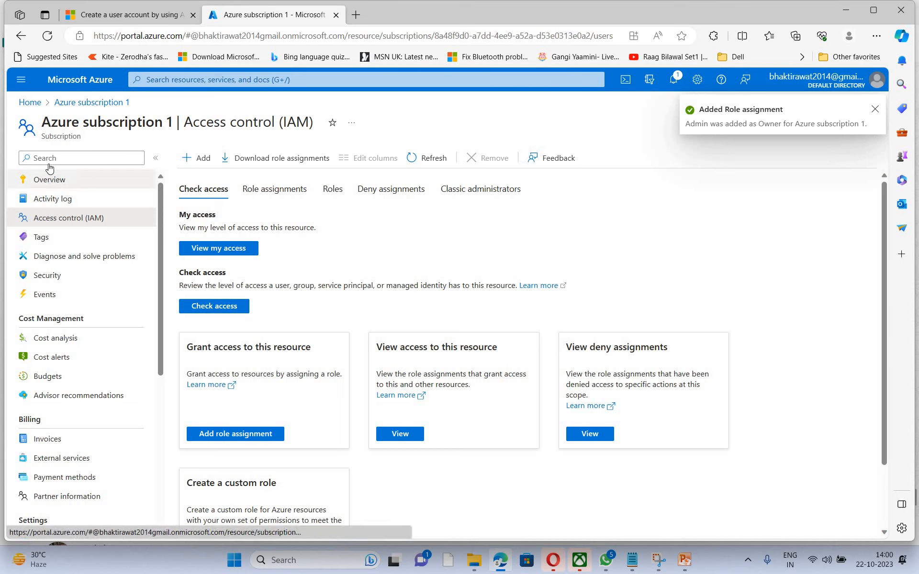
Step: Open the new Admin user's profile in the directory's users and copy its sign-in address
{"action": "left_click", "coordinate": [31, 106]}
{"action": "scroll", "coordinate": [839, 322], "scroll_direction": "down", "scroll_amount": 2}
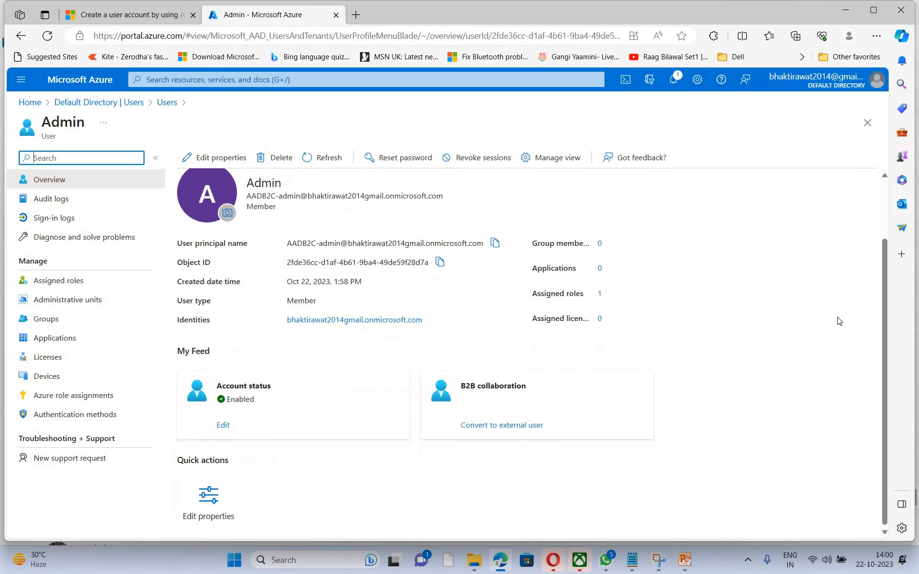
{"action": "scroll", "coordinate": [840, 321], "scroll_direction": "up", "scroll_amount": 2}
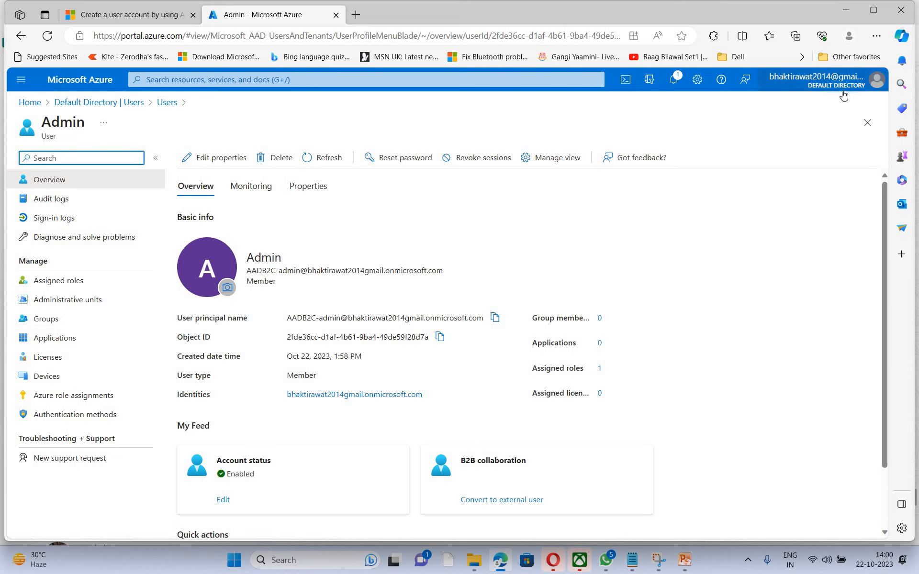
{"action": "left_click", "coordinate": [877, 85]}
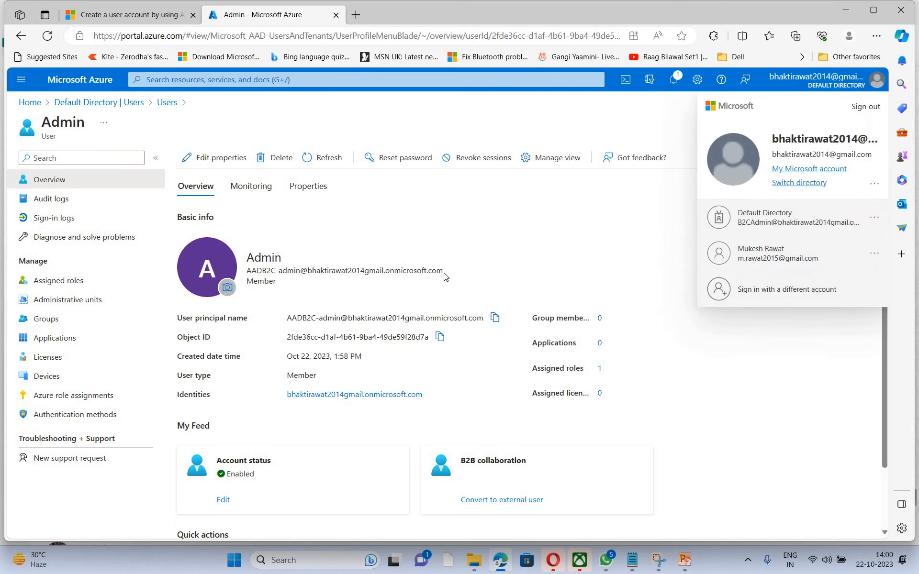
{"action": "triple_click", "coordinate": [251, 271]}
{"action": "key", "text": "ctrl+c"}
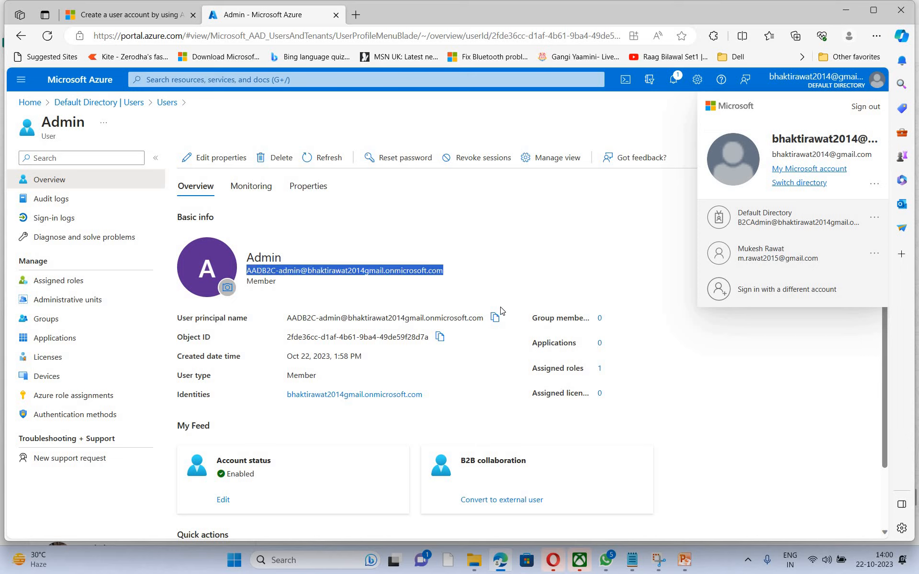
Step: Start signing in to Azure with a different account, using the copied sign-in address of the B2C admin
{"action": "left_click", "coordinate": [874, 130]}
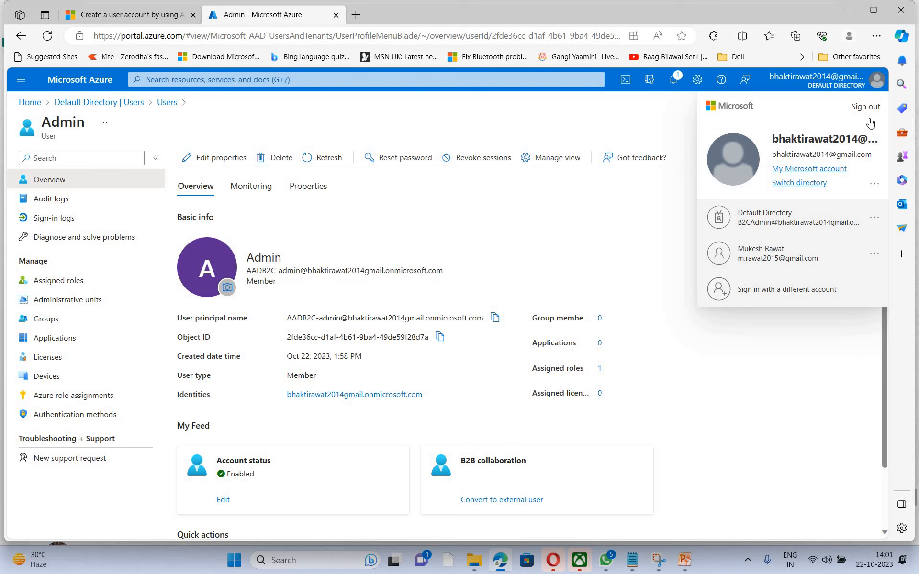
{"action": "left_click", "coordinate": [782, 294]}
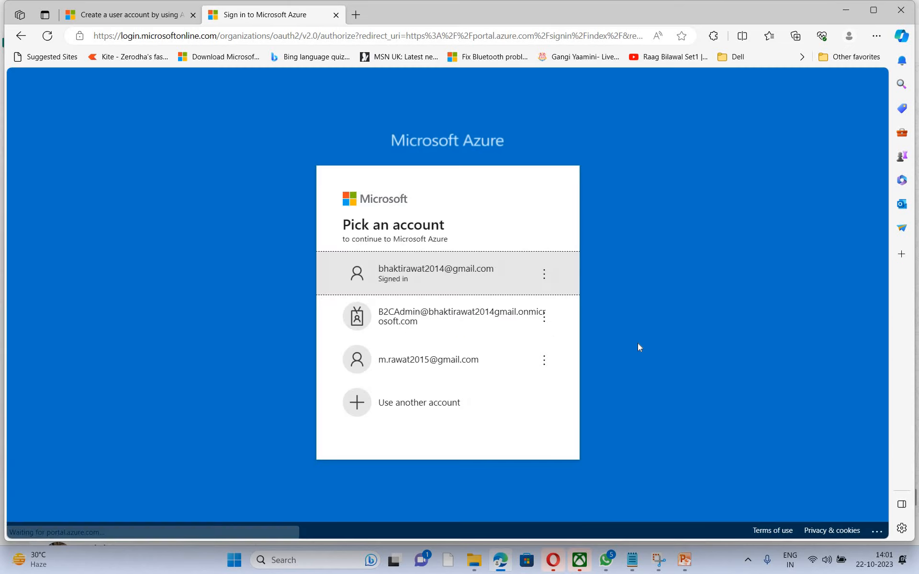
{"action": "left_click", "coordinate": [419, 396]}
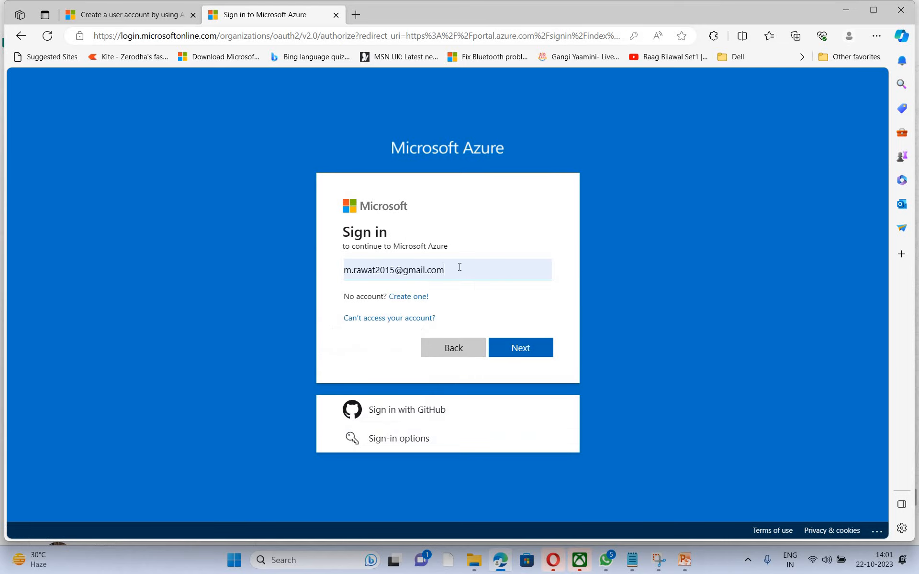
{"action": "left_click_drag", "start_coordinate": [459, 267], "coordinate": [156, 280]}
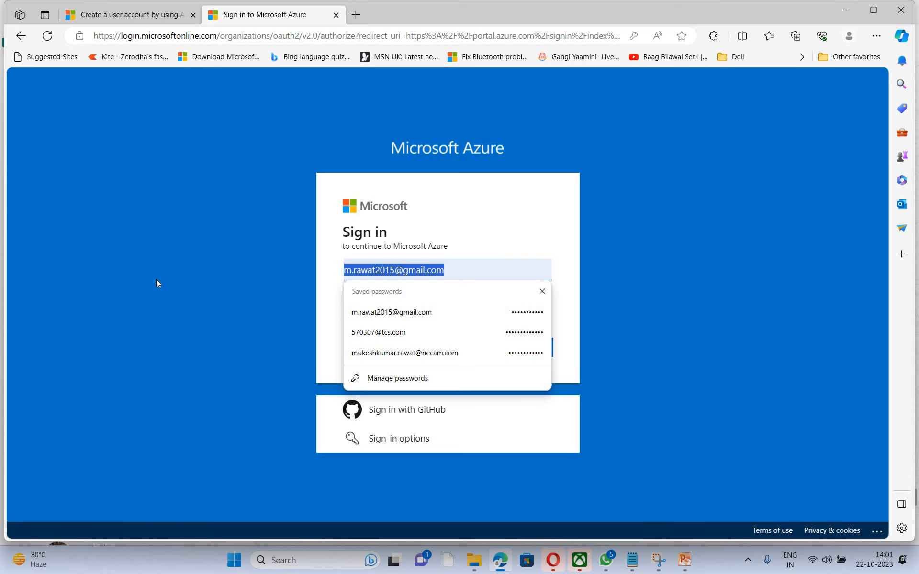
{"action": "key", "text": "ctrl+v"}
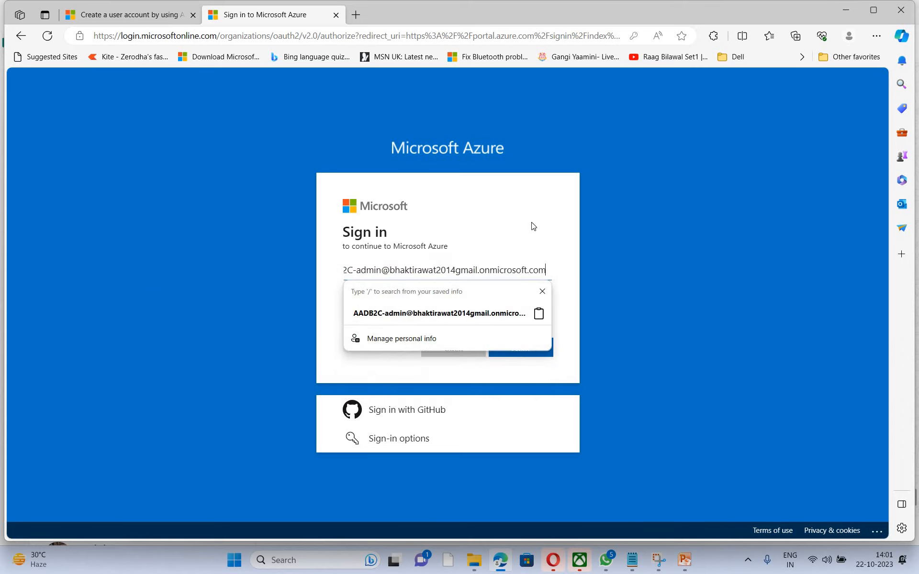
{"action": "left_click", "coordinate": [502, 323]}
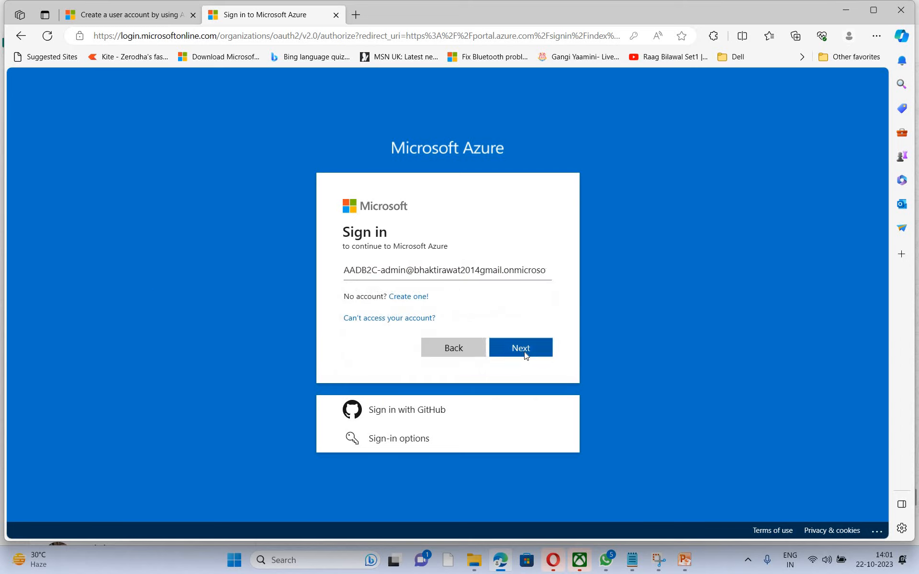
{"action": "left_click", "coordinate": [524, 353]}
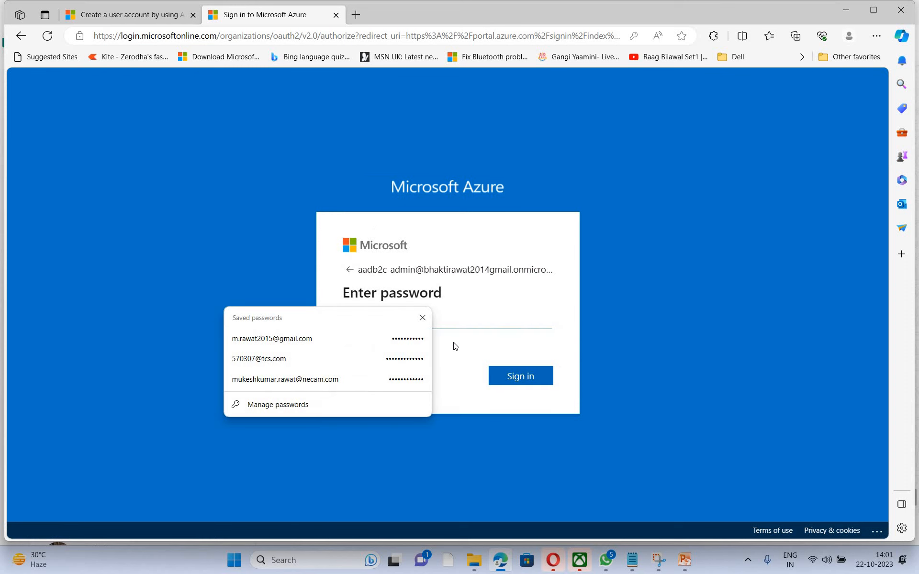
Step: Copy the temporary password from the Help note in Notepad and sign in to the B2C admin account with it
{"action": "left_click", "coordinate": [632, 560]}
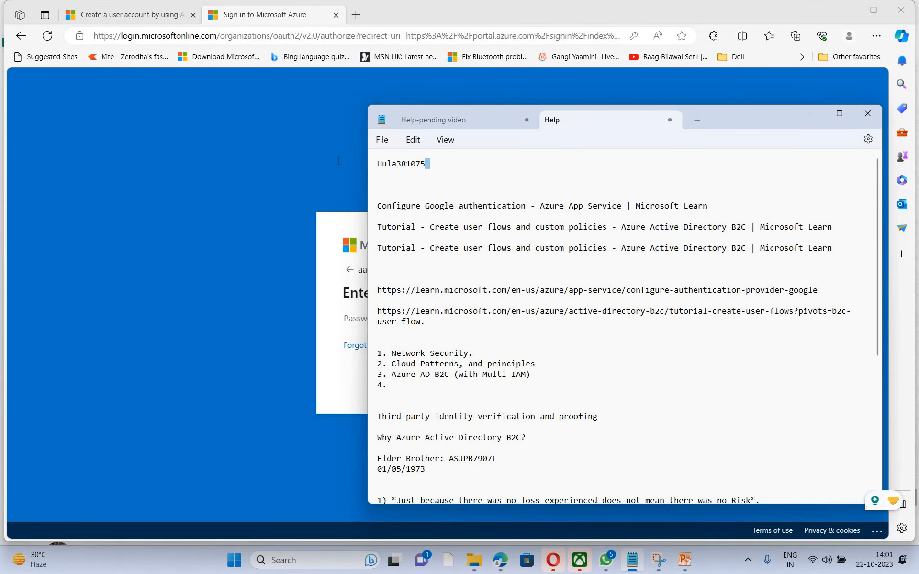
{"action": "left_click_drag", "start_coordinate": [426, 163], "coordinate": [338, 160]}
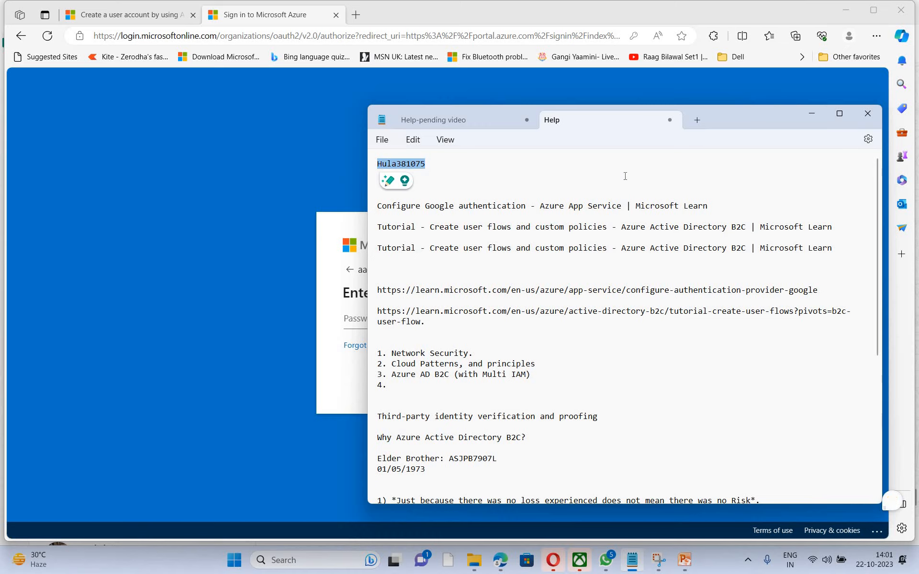
{"action": "left_click", "coordinate": [812, 119]}
{"action": "left_click", "coordinate": [383, 326]}
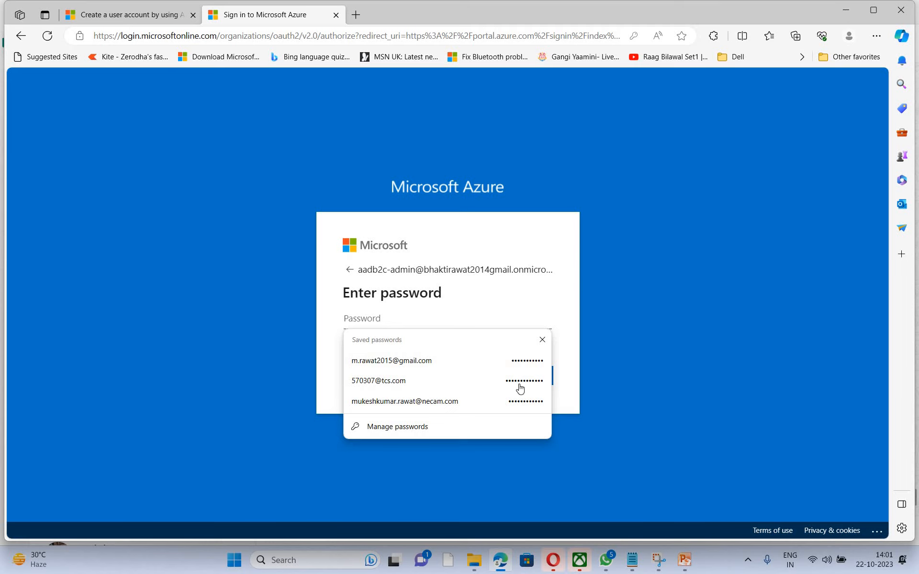
{"action": "key", "text": "ctrl+v"}
{"action": "left_click", "coordinate": [531, 376]}
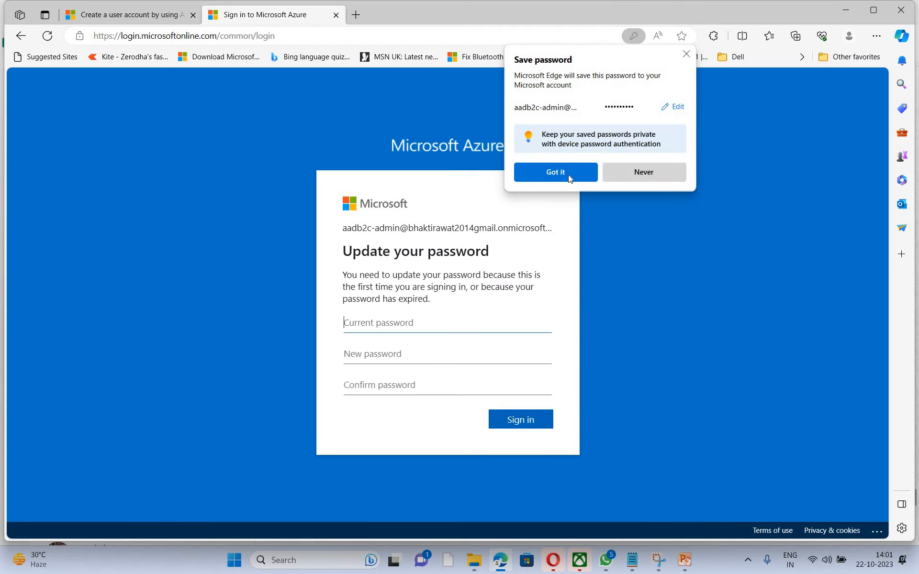
Step: Fill in the current password and a new password for the B2C admin account
{"action": "left_click", "coordinate": [389, 327]}
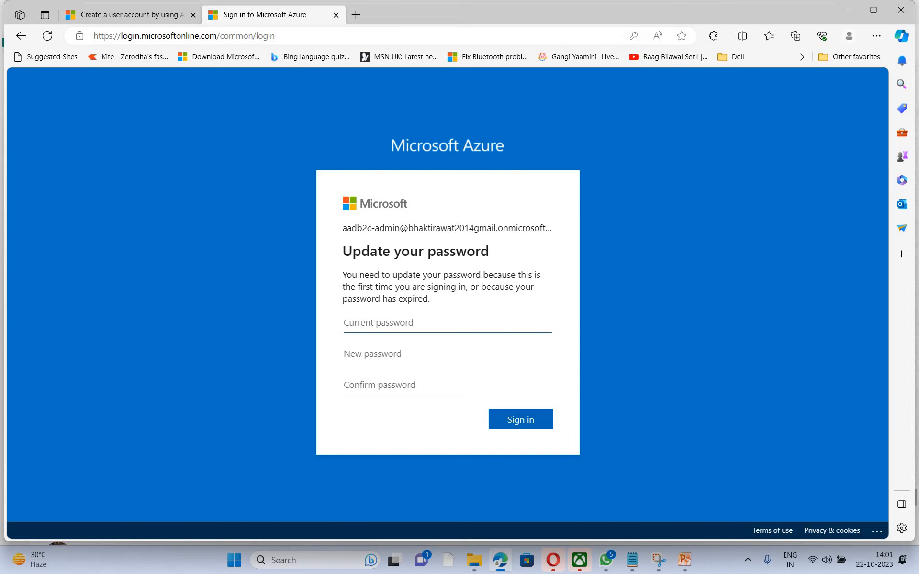
{"action": "left_click", "coordinate": [379, 322]}
{"action": "left_click", "coordinate": [383, 364]}
{"action": "left_click", "coordinate": [376, 354]}
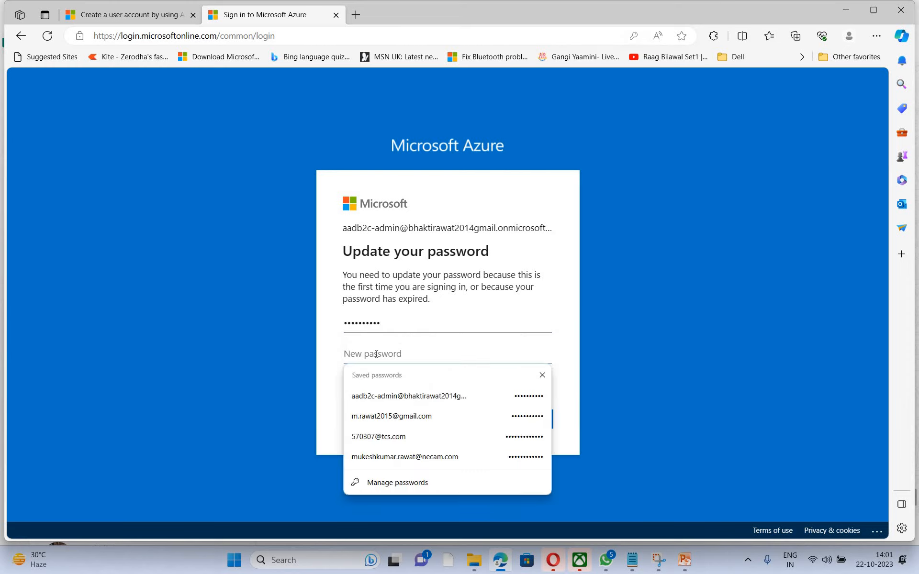
{"action": "type", "text": "••••••"}
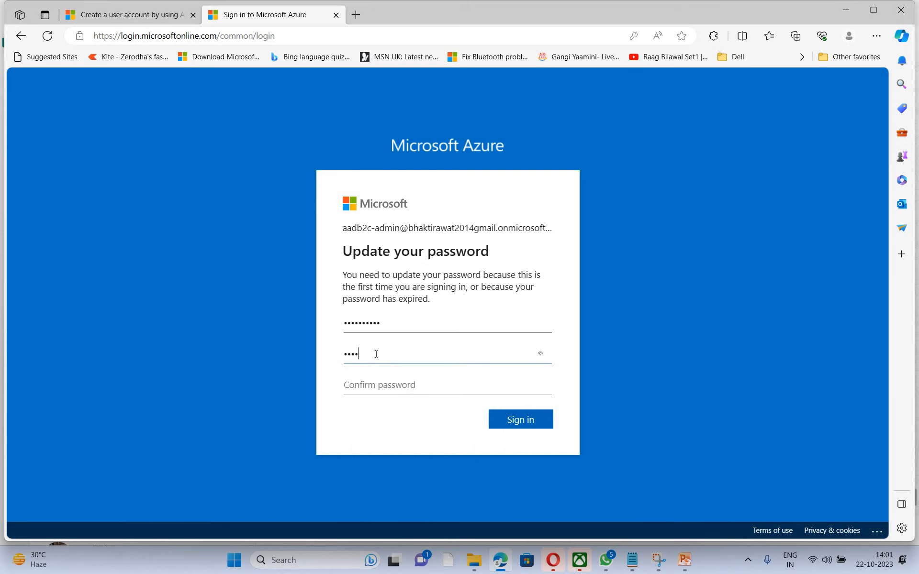
{"action": "type", "text": "•••••"}
Step: Enter the new password again as confirmation, correcting the mistyped entry, and submit the password update
{"action": "left_click", "coordinate": [377, 383]}
{"action": "type", "text": "••••••"}
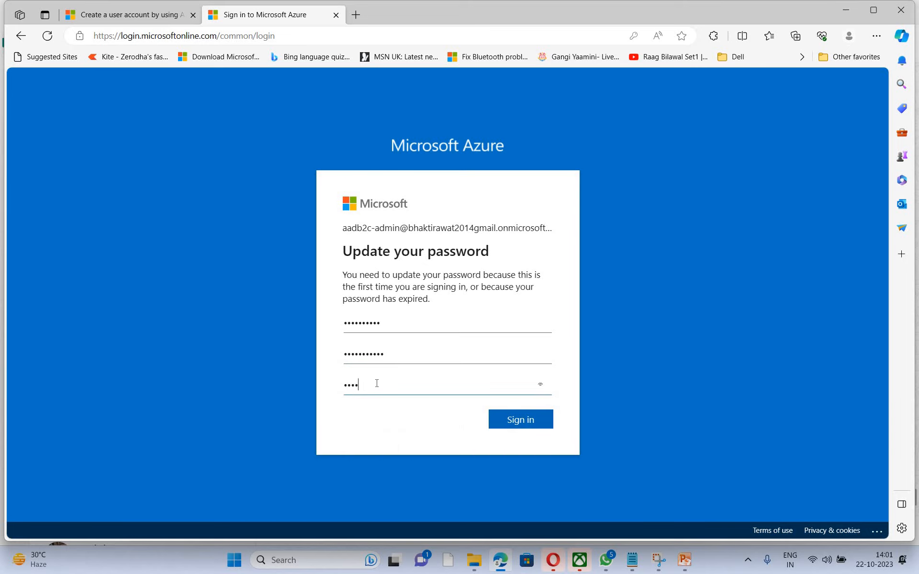
{"action": "type", "text": "••"}
{"action": "key", "text": "BackSpace"}
{"action": "key", "text": "BackSpace"}
{"action": "key", "text": "BackSpace"}
{"action": "key", "text": "BackSpace"}
{"action": "key", "text": "BackSpace"}
{"action": "key", "text": "BackSpace"}
{"action": "key", "text": "BackSpace"}
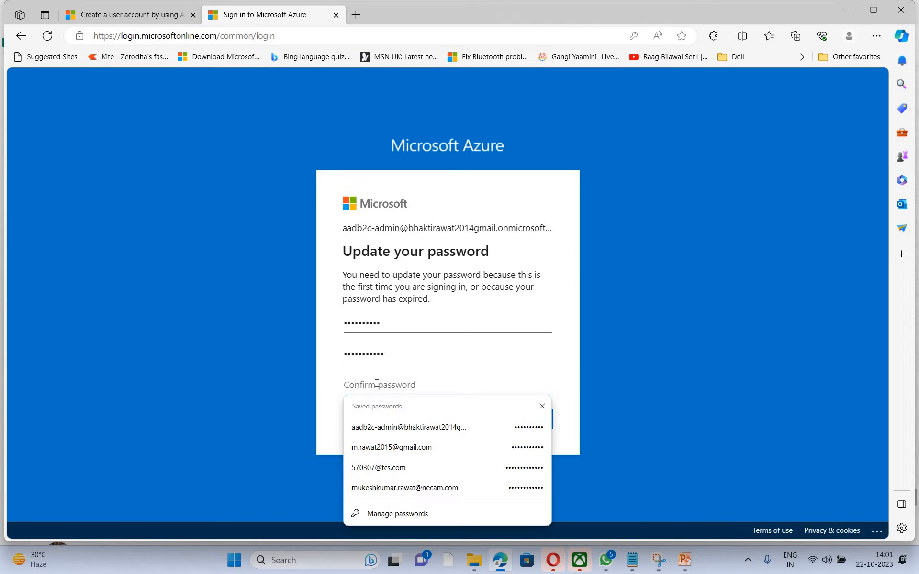
{"action": "type", "text": "•••••••••••"}
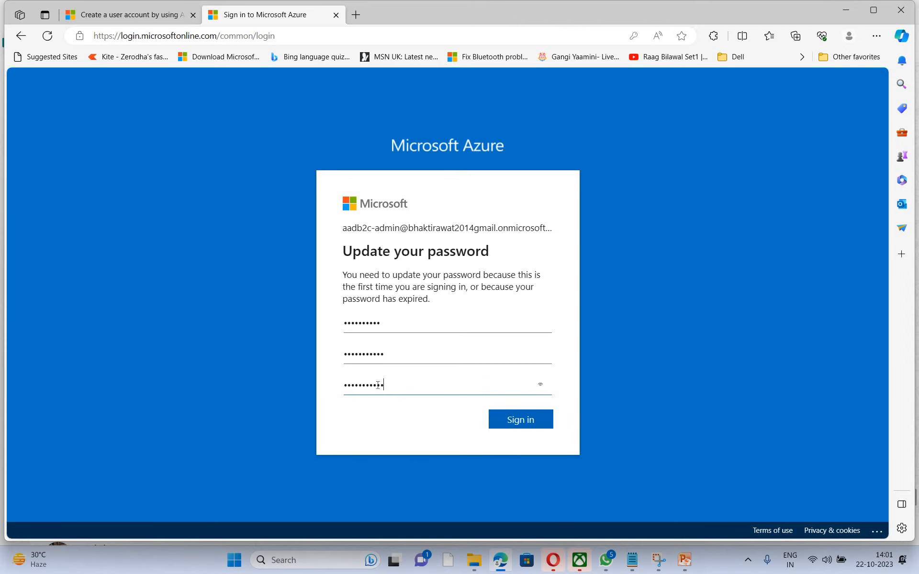
{"action": "left_click", "coordinate": [521, 418]}
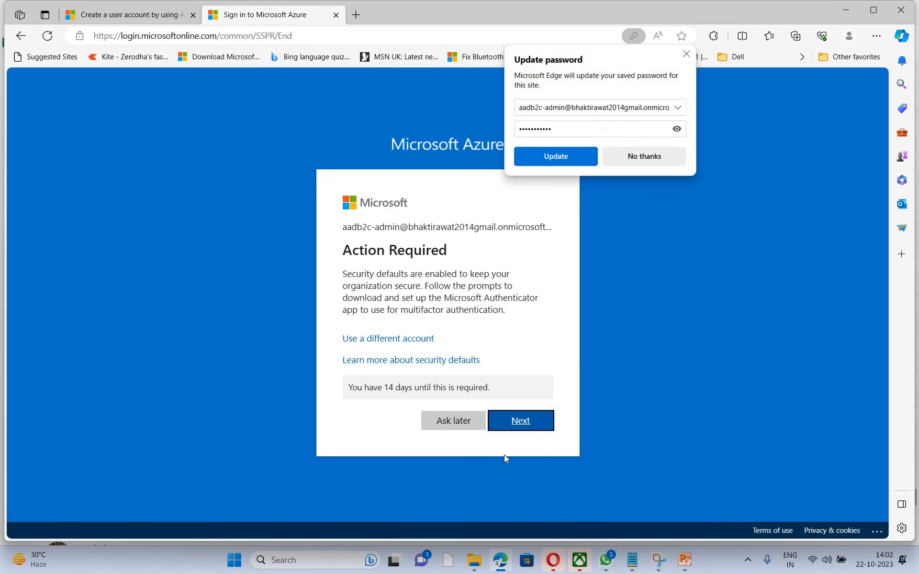
Step: Postpone the multifactor authentication setup and skip the Azure portal's welcome tour
{"action": "left_click", "coordinate": [454, 423]}
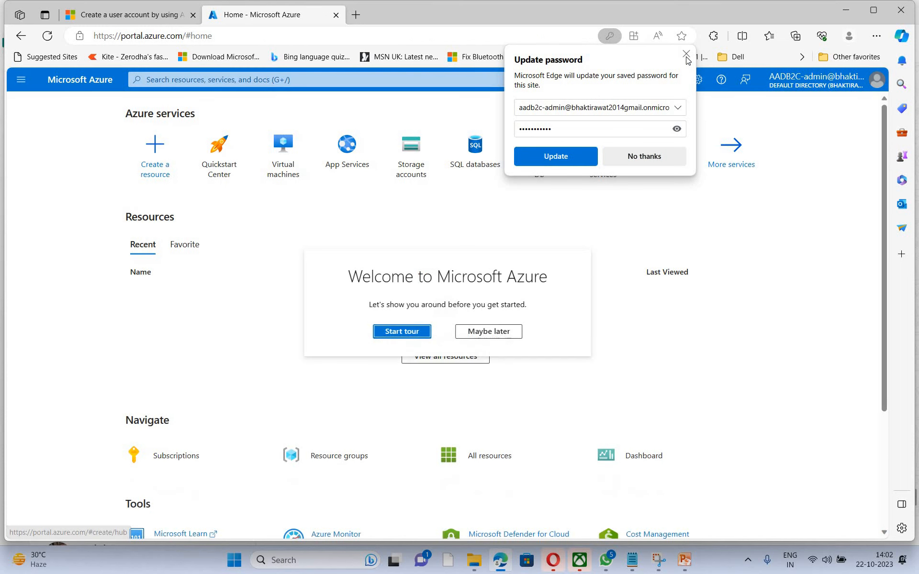
{"action": "left_click", "coordinate": [489, 339]}
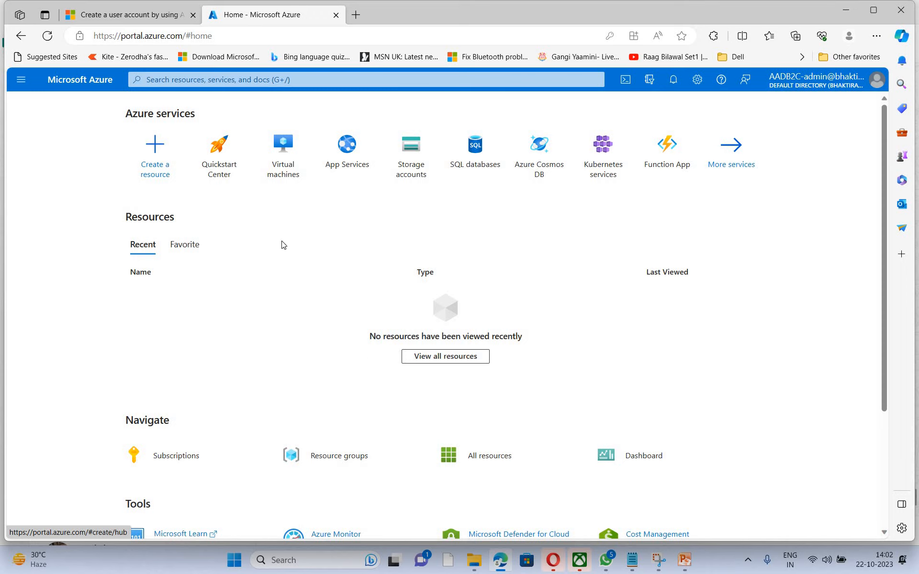
Step: Switch to PowerPoint to check the remaining tasks on the Create B2C Tenant slide, and return to the Azure portal
{"action": "left_click", "coordinate": [684, 560]}
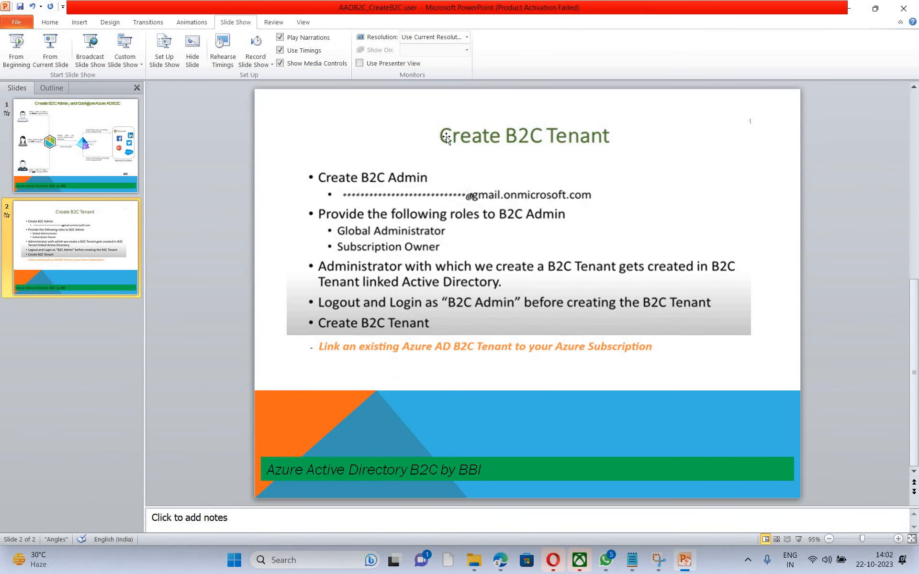
{"action": "left_click", "coordinate": [851, 10]}
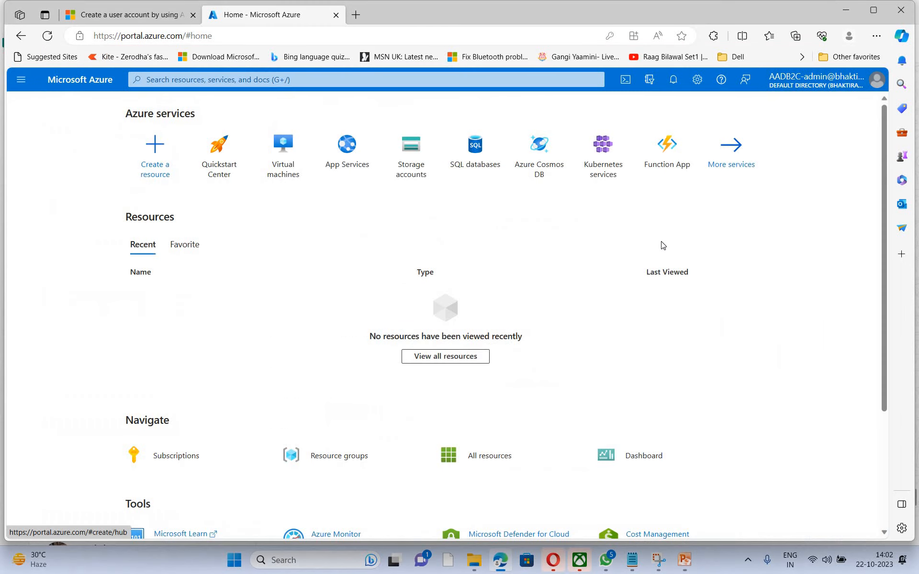